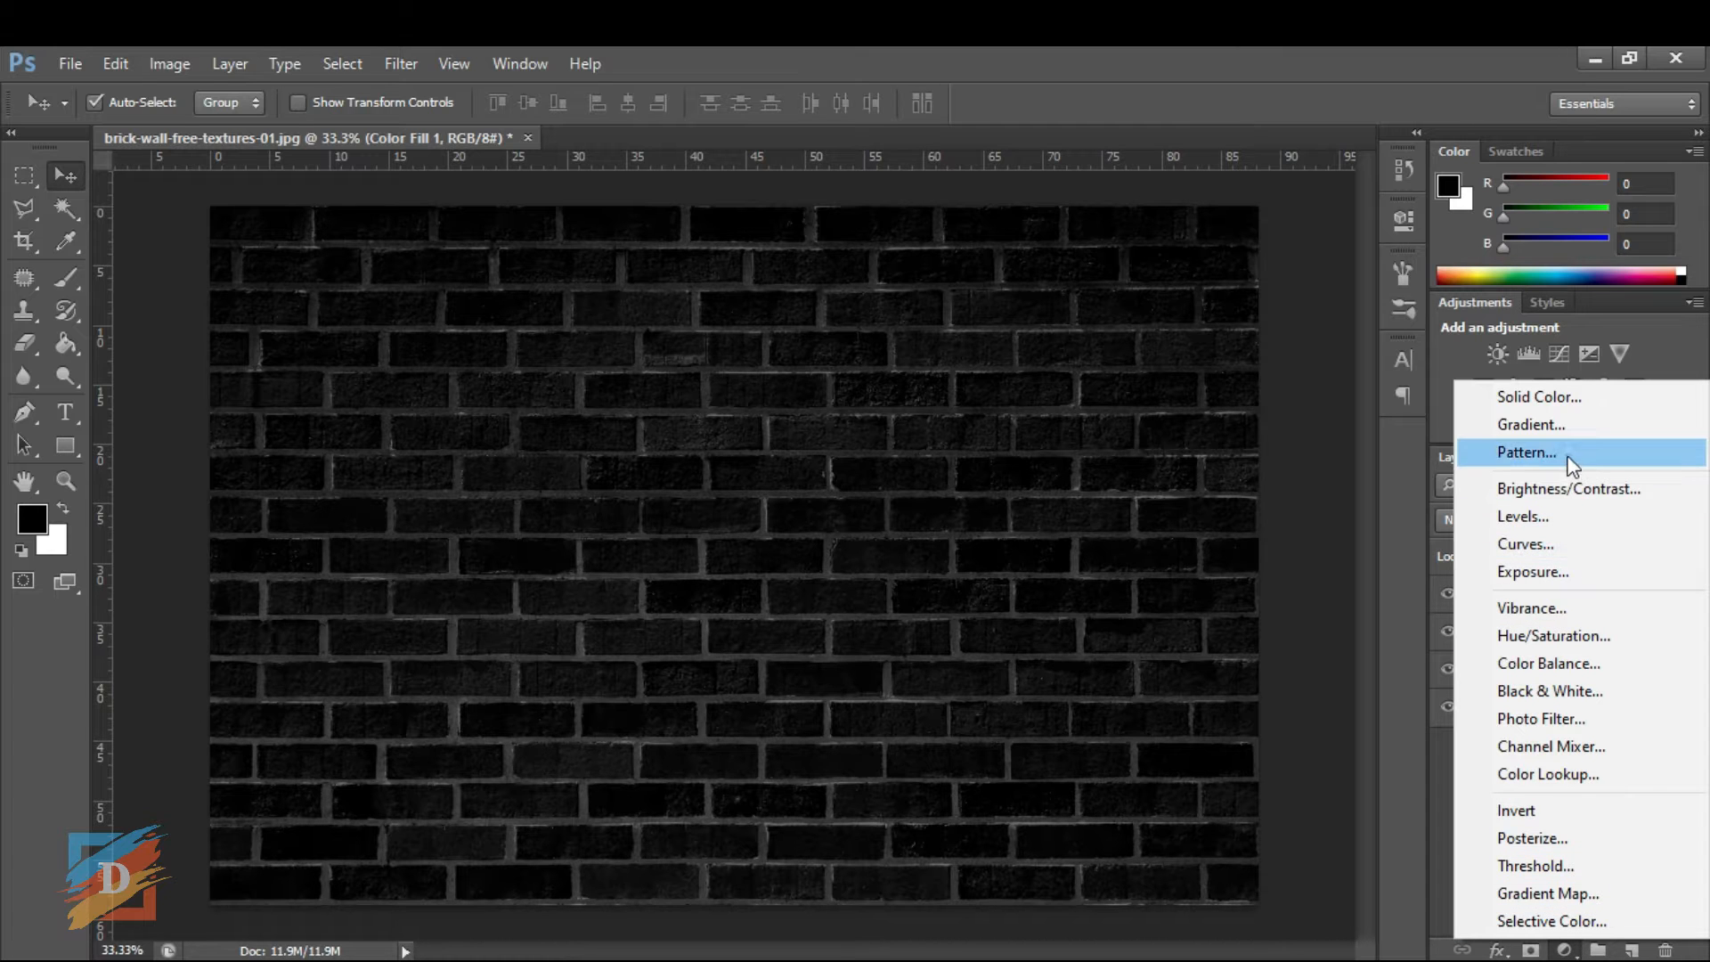
Step: Add a Gradient Fill layer over the brick wall with Radial style, a 30° angle and Reverse enabled
left_click(1558, 422)
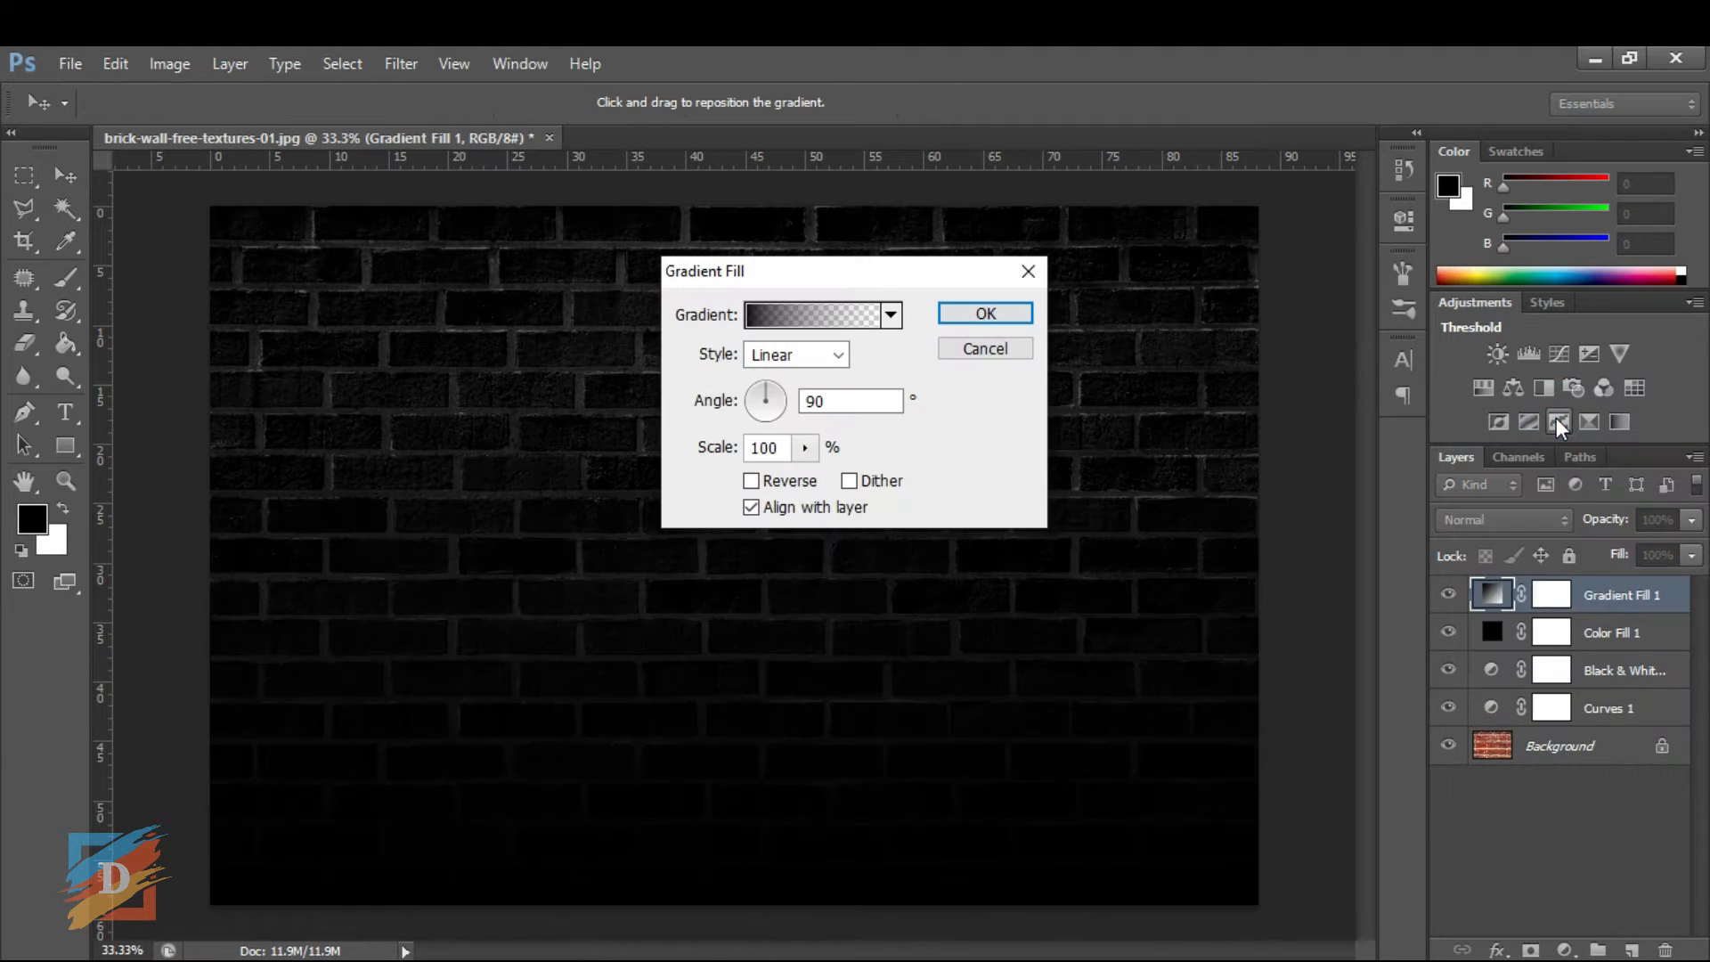
left_click(823, 355)
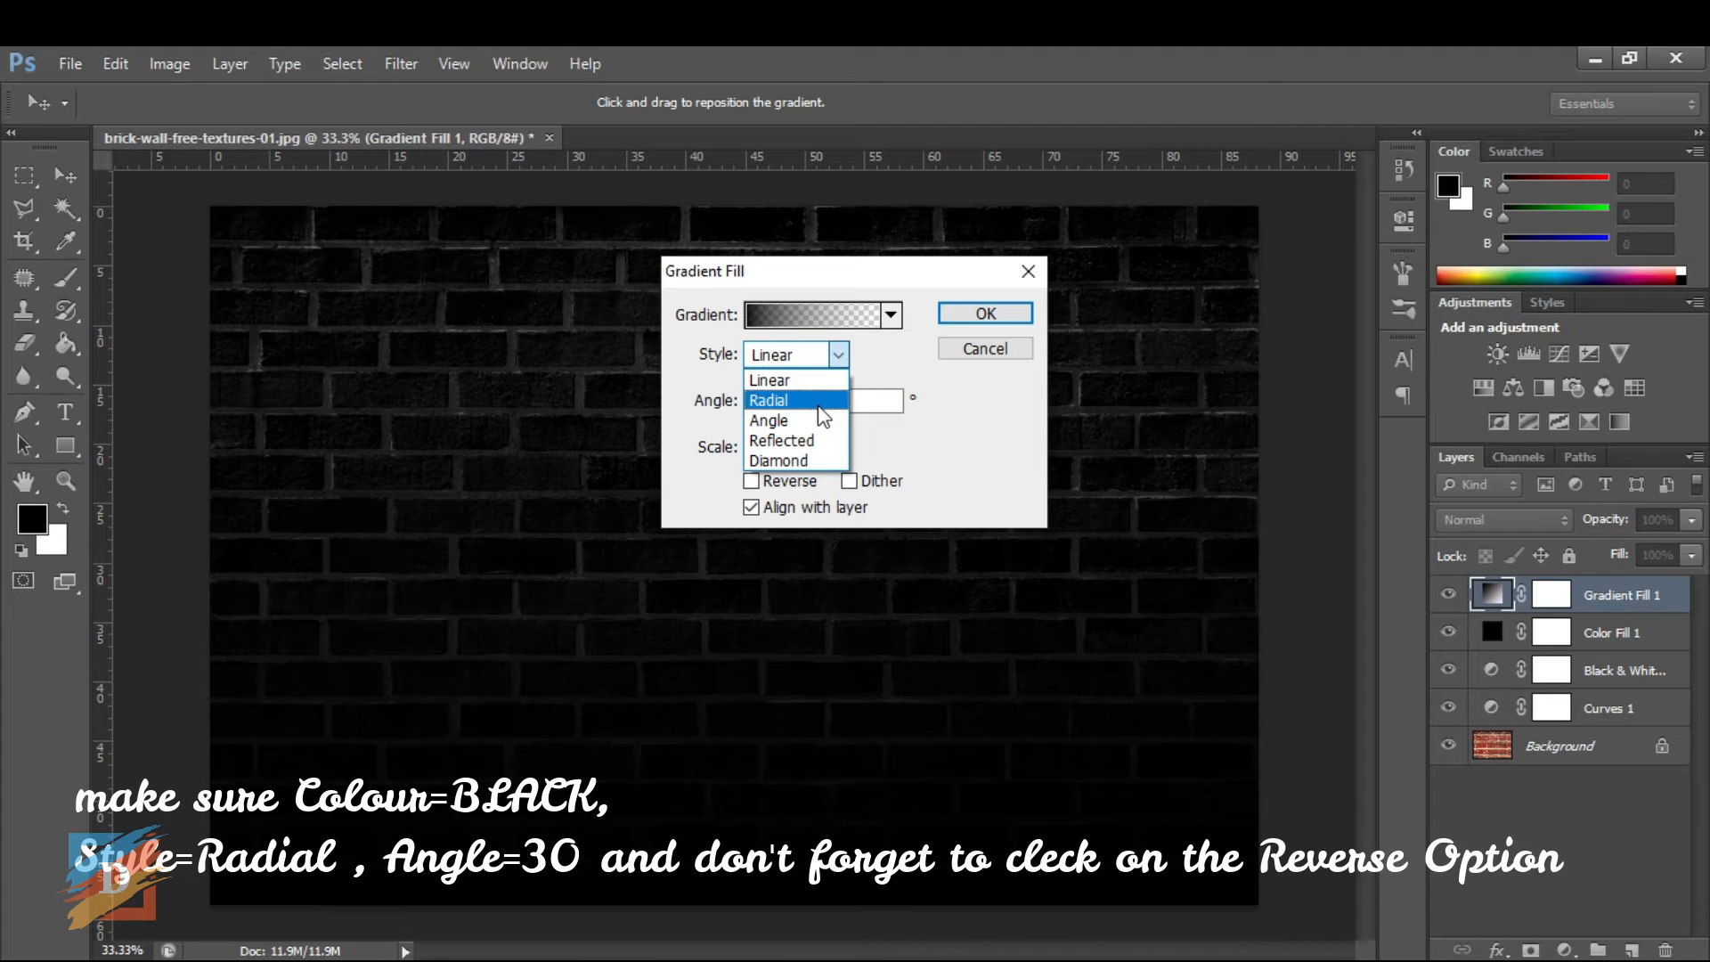
left_click(819, 408)
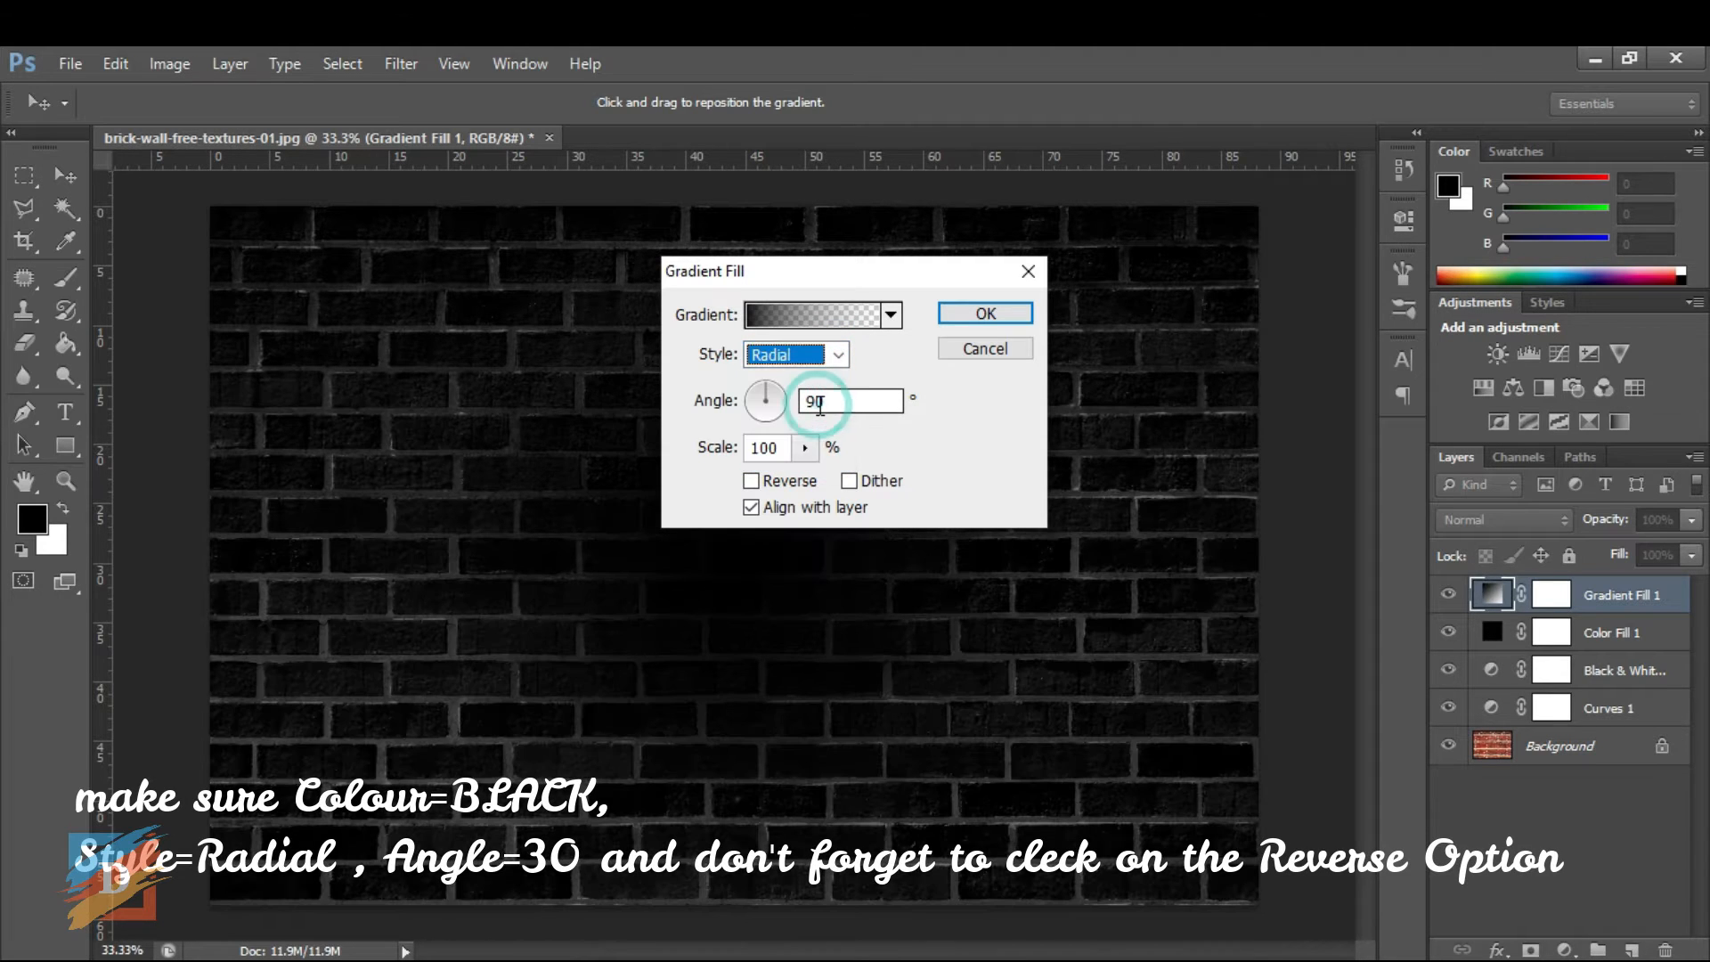
double_click(827, 402)
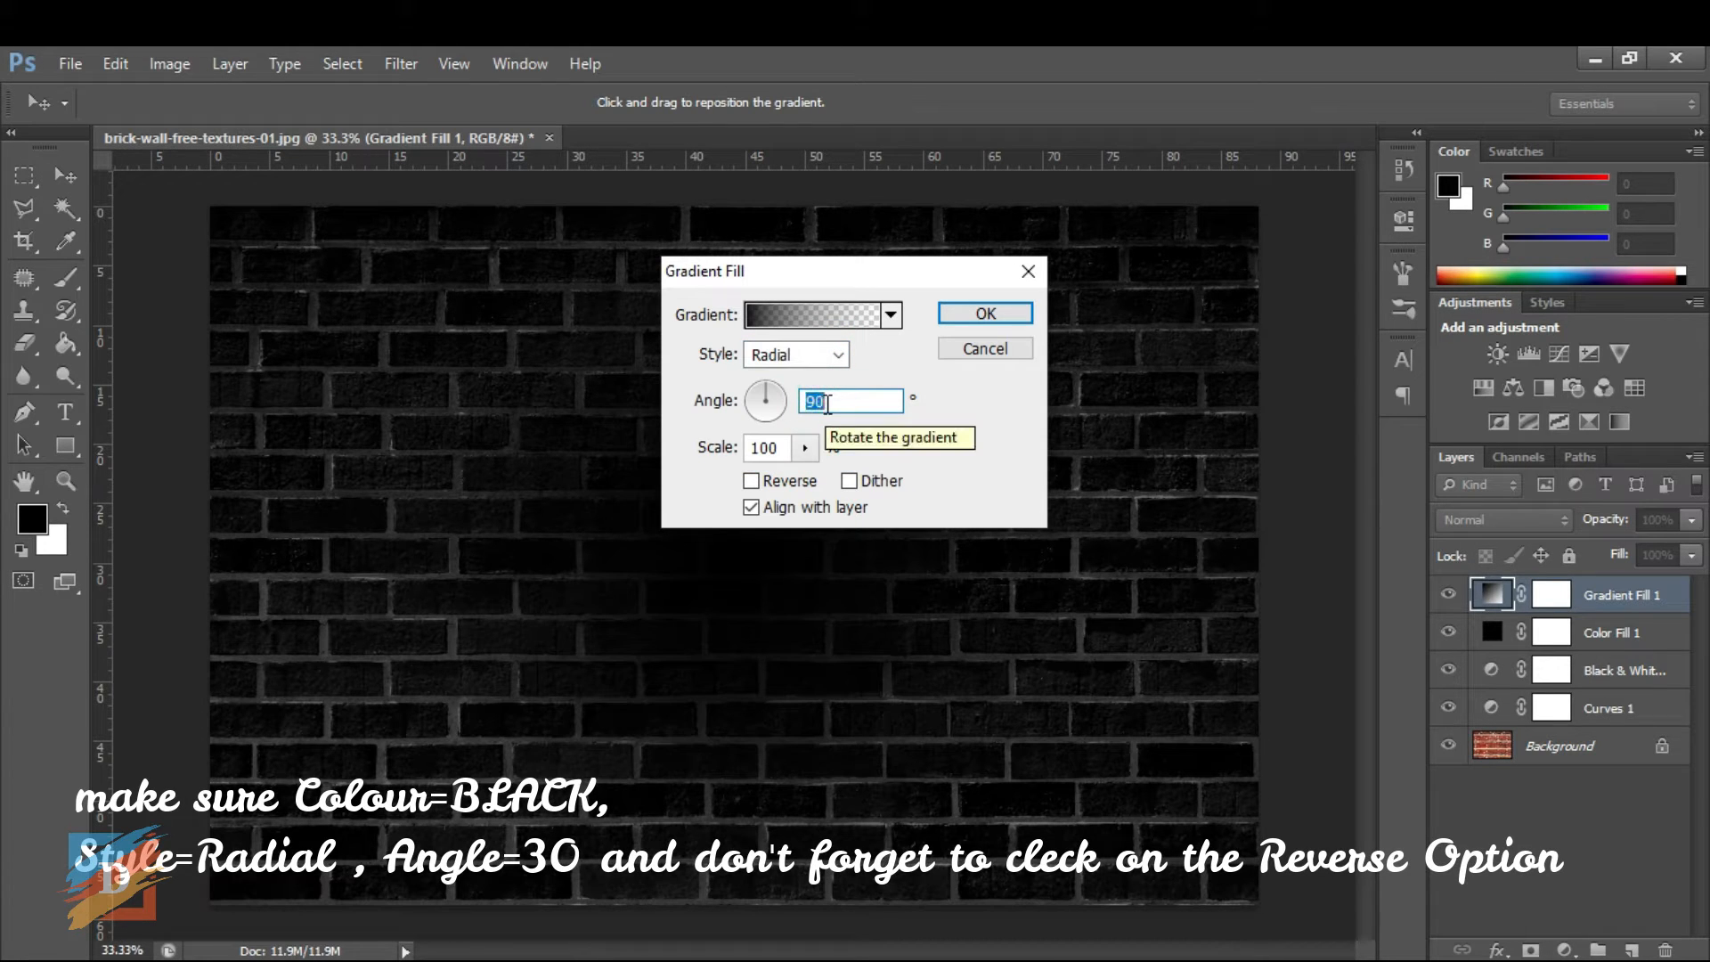
type("30")
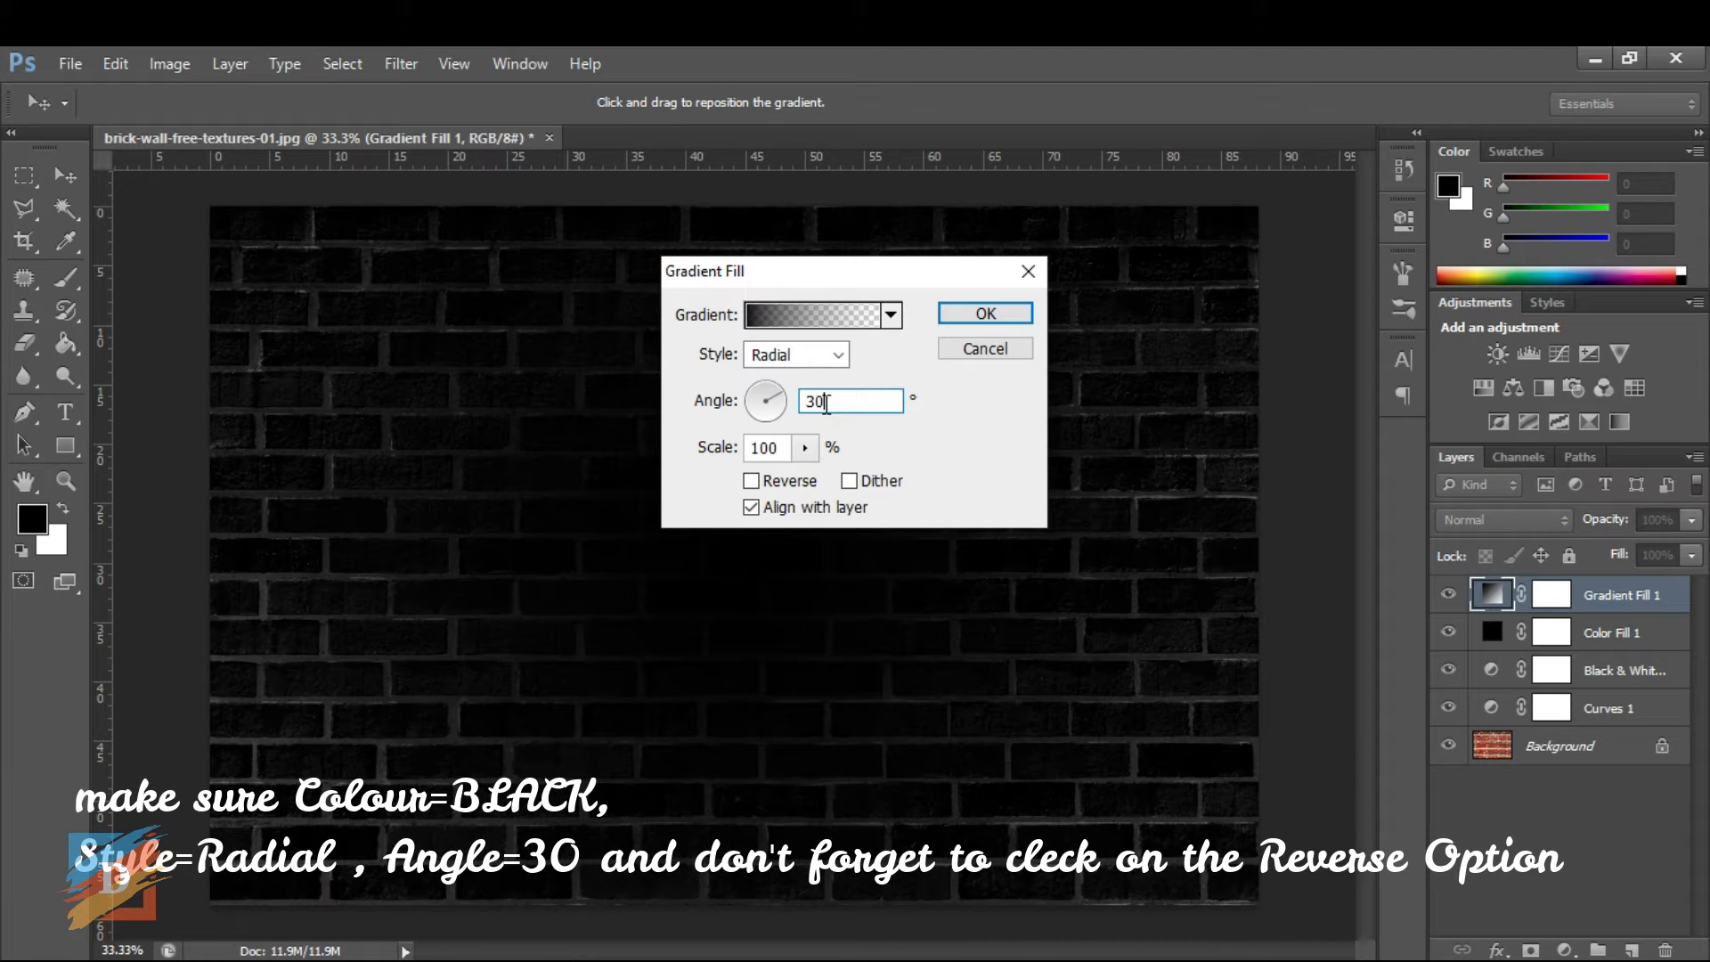
left_click(751, 482)
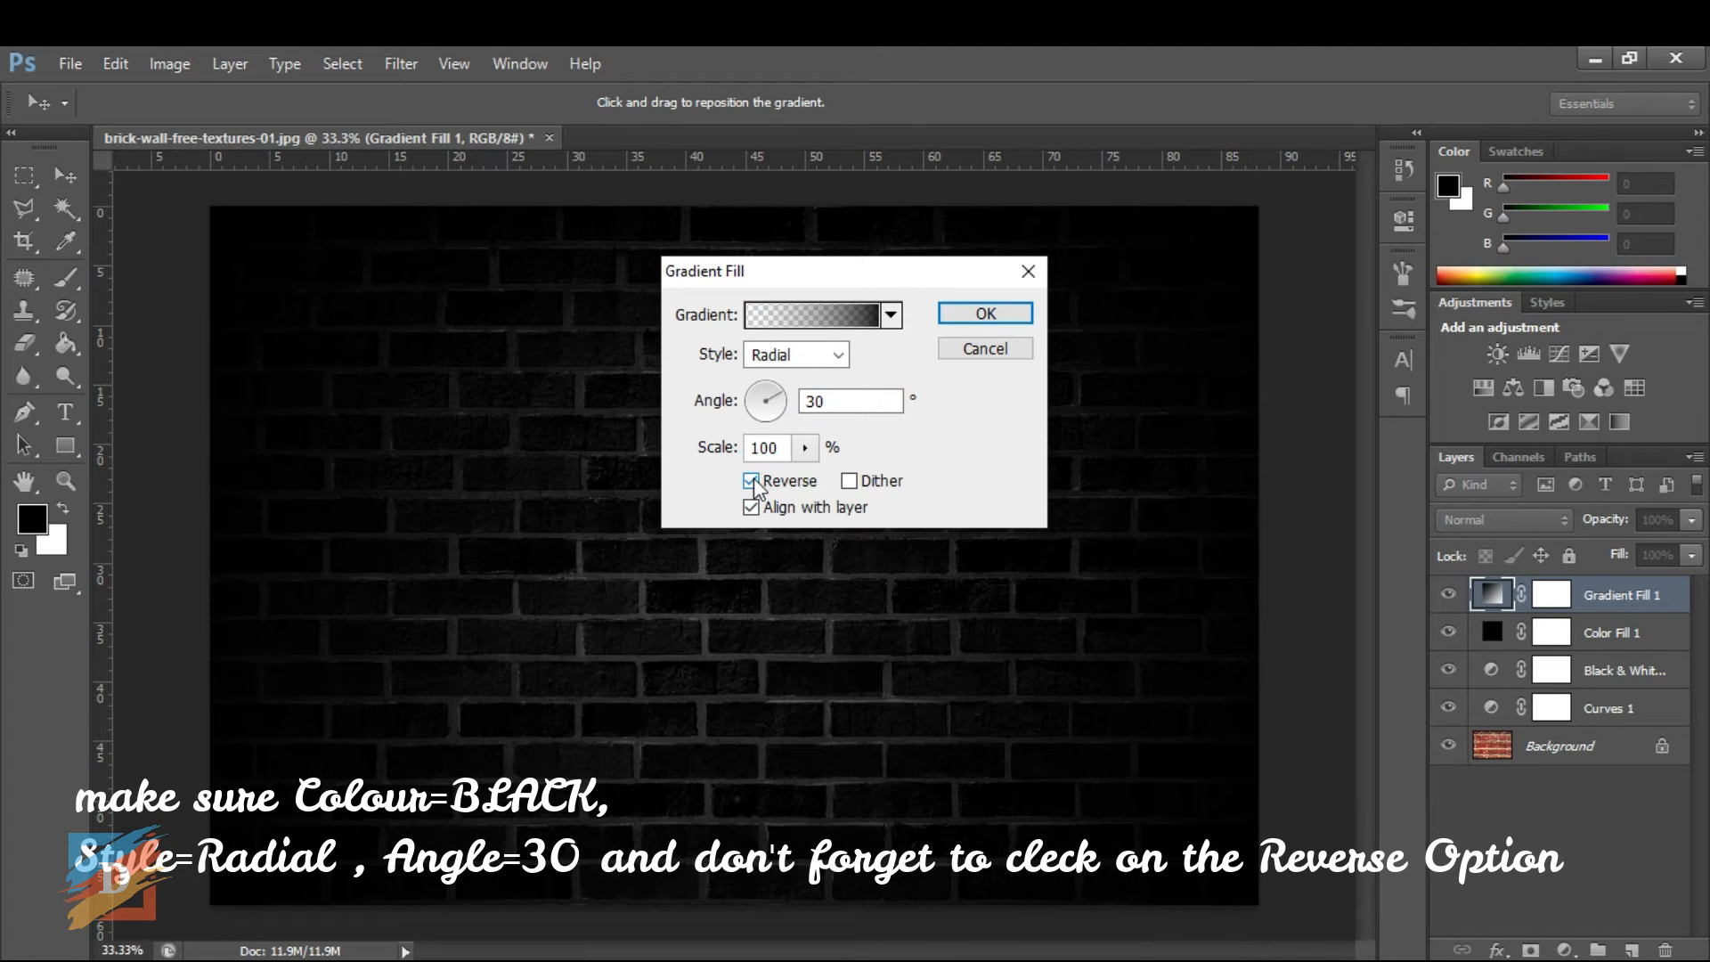
left_click(1008, 314)
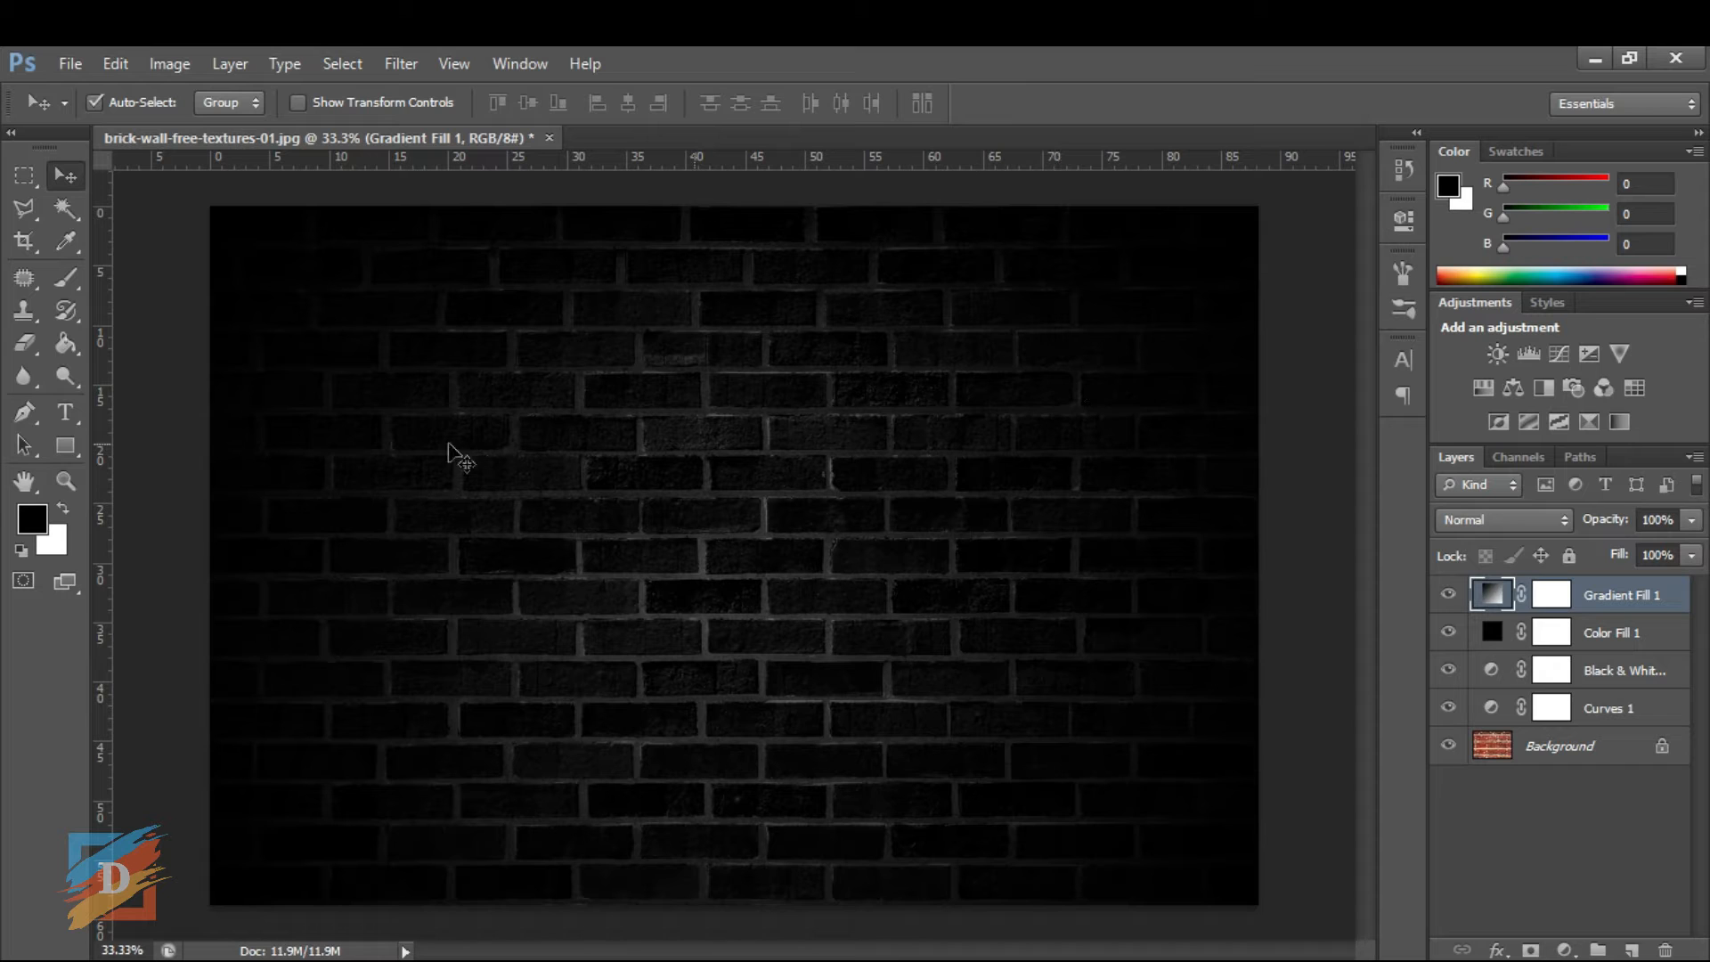
Step: Set up the Type tool with the NEON LED Light font and white (ffffff) as the text colour
left_click(65, 418)
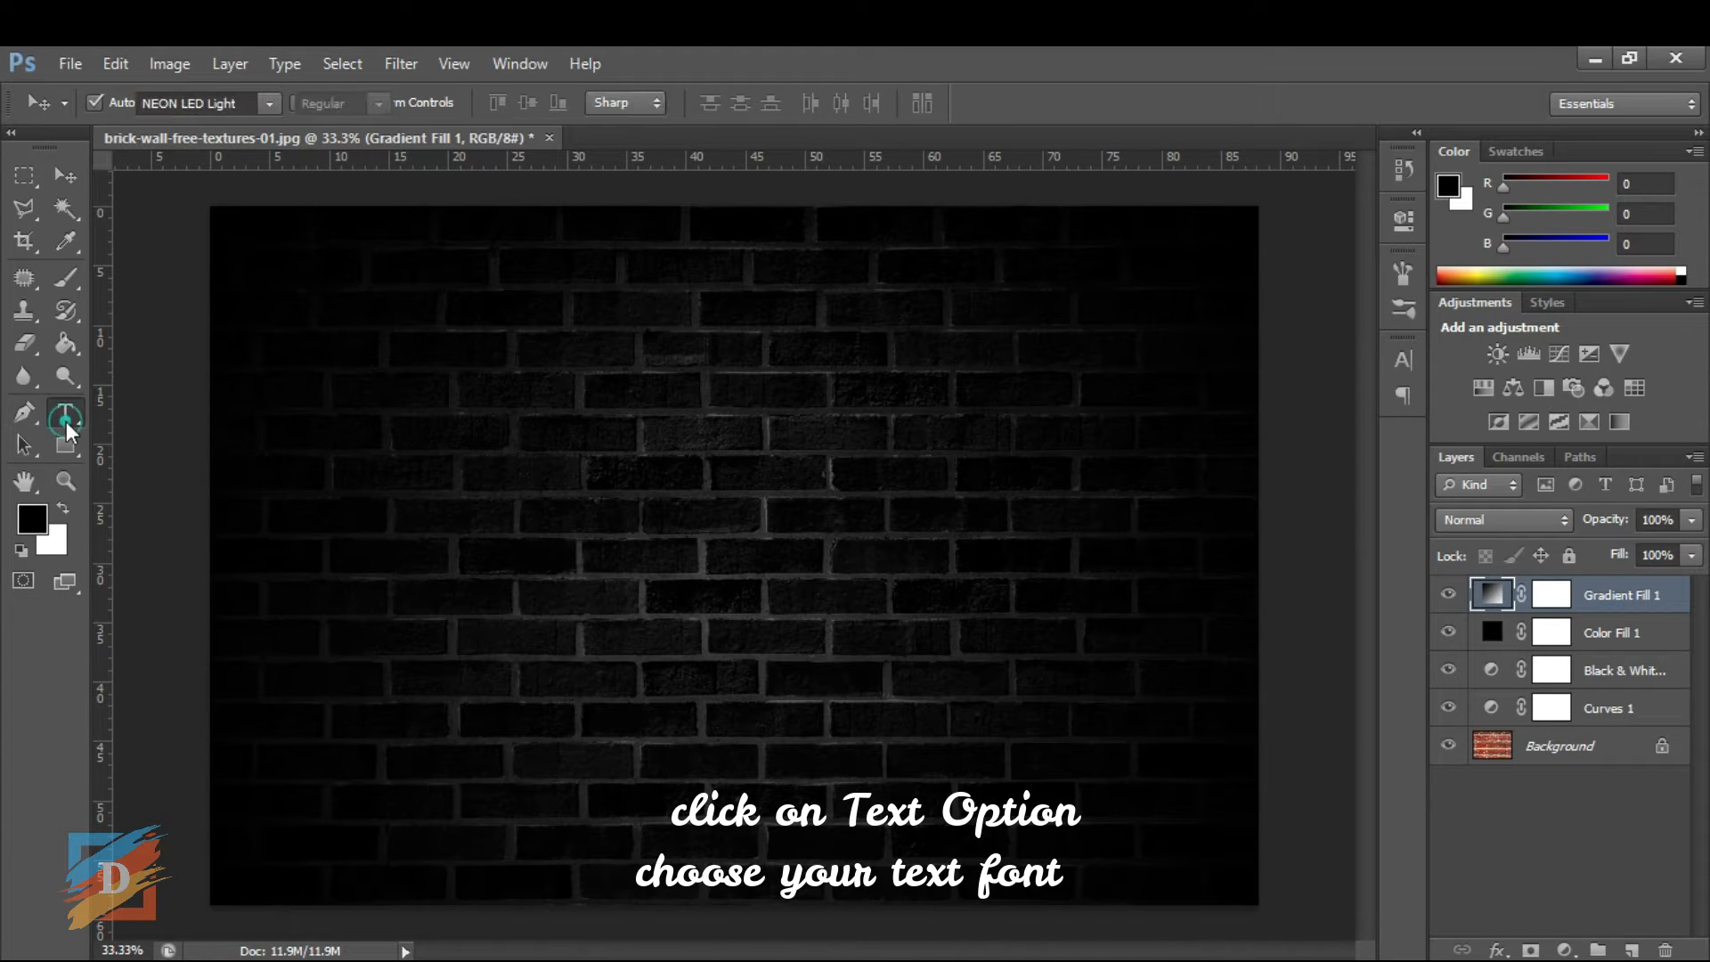
left_click(208, 107)
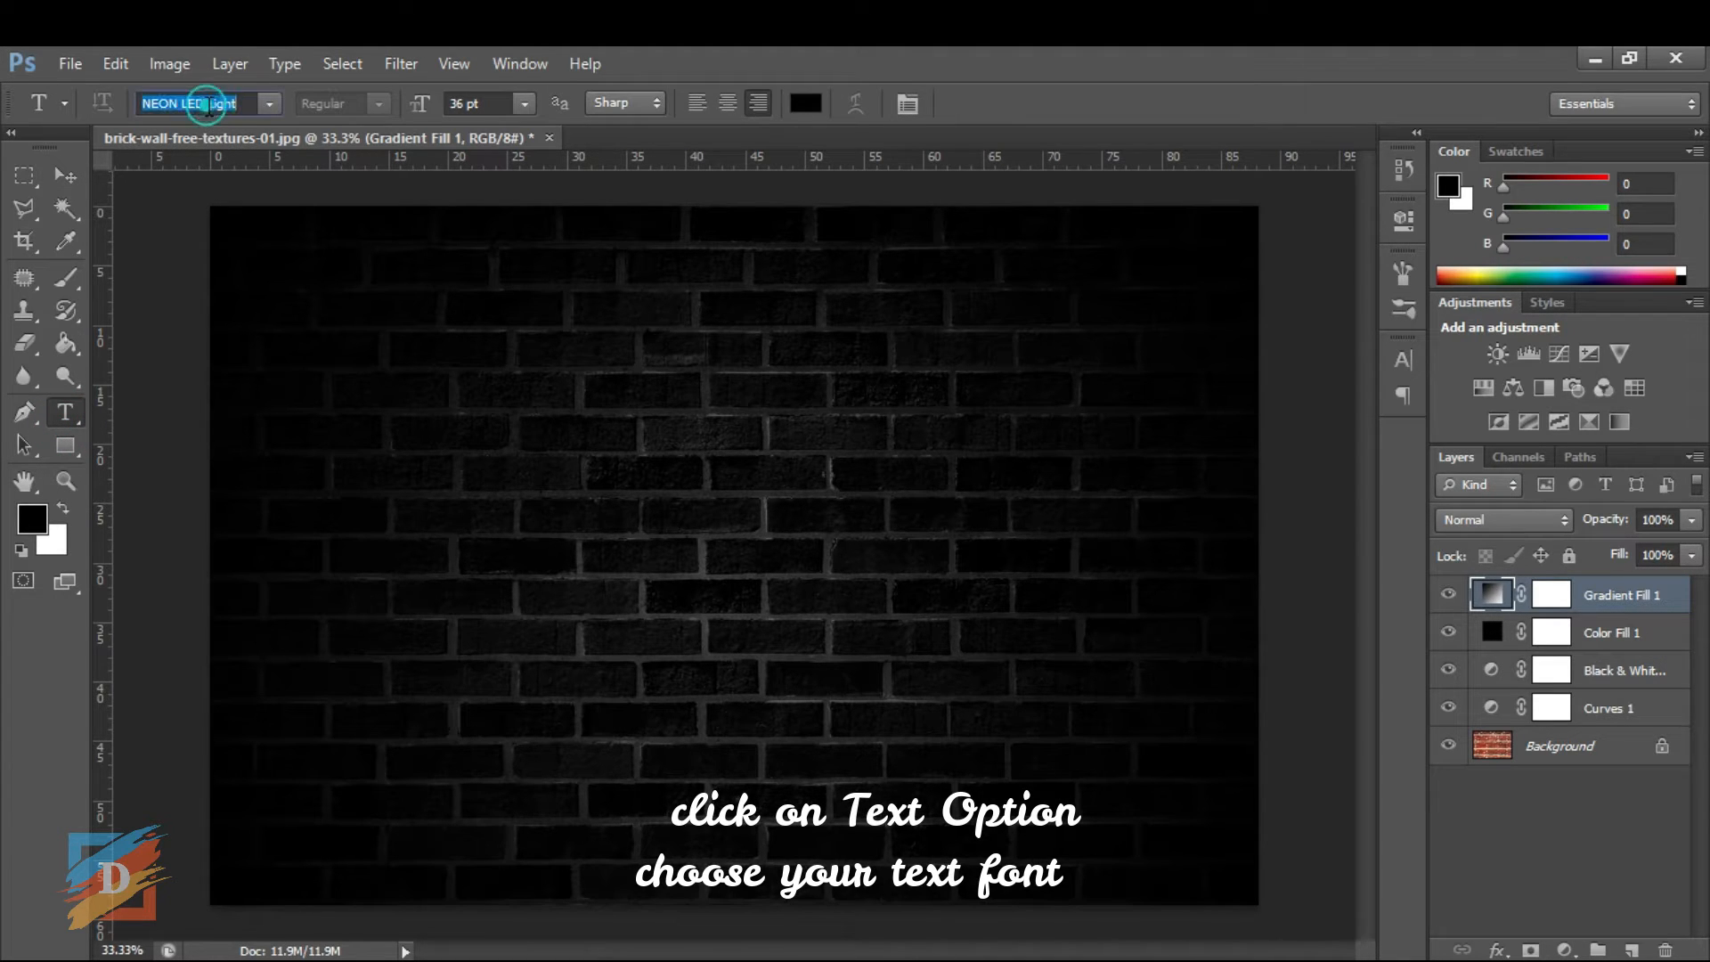
key("Return")
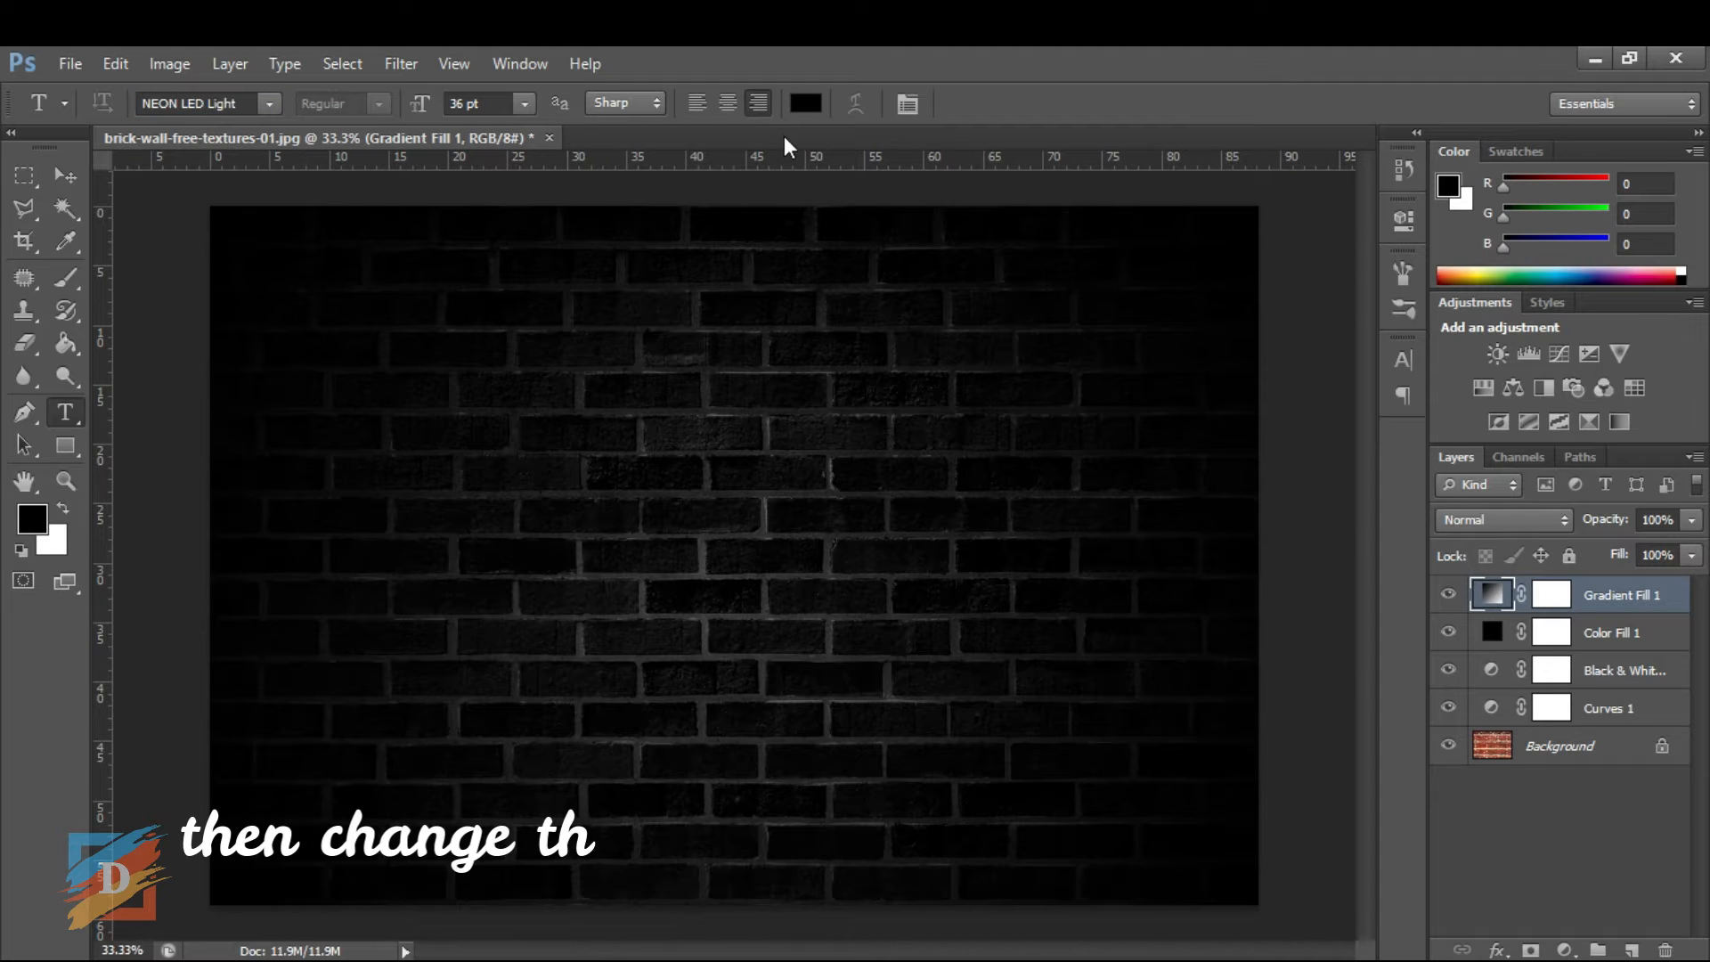
left_click(796, 105)
left_click_drag(974, 497, 949, 481)
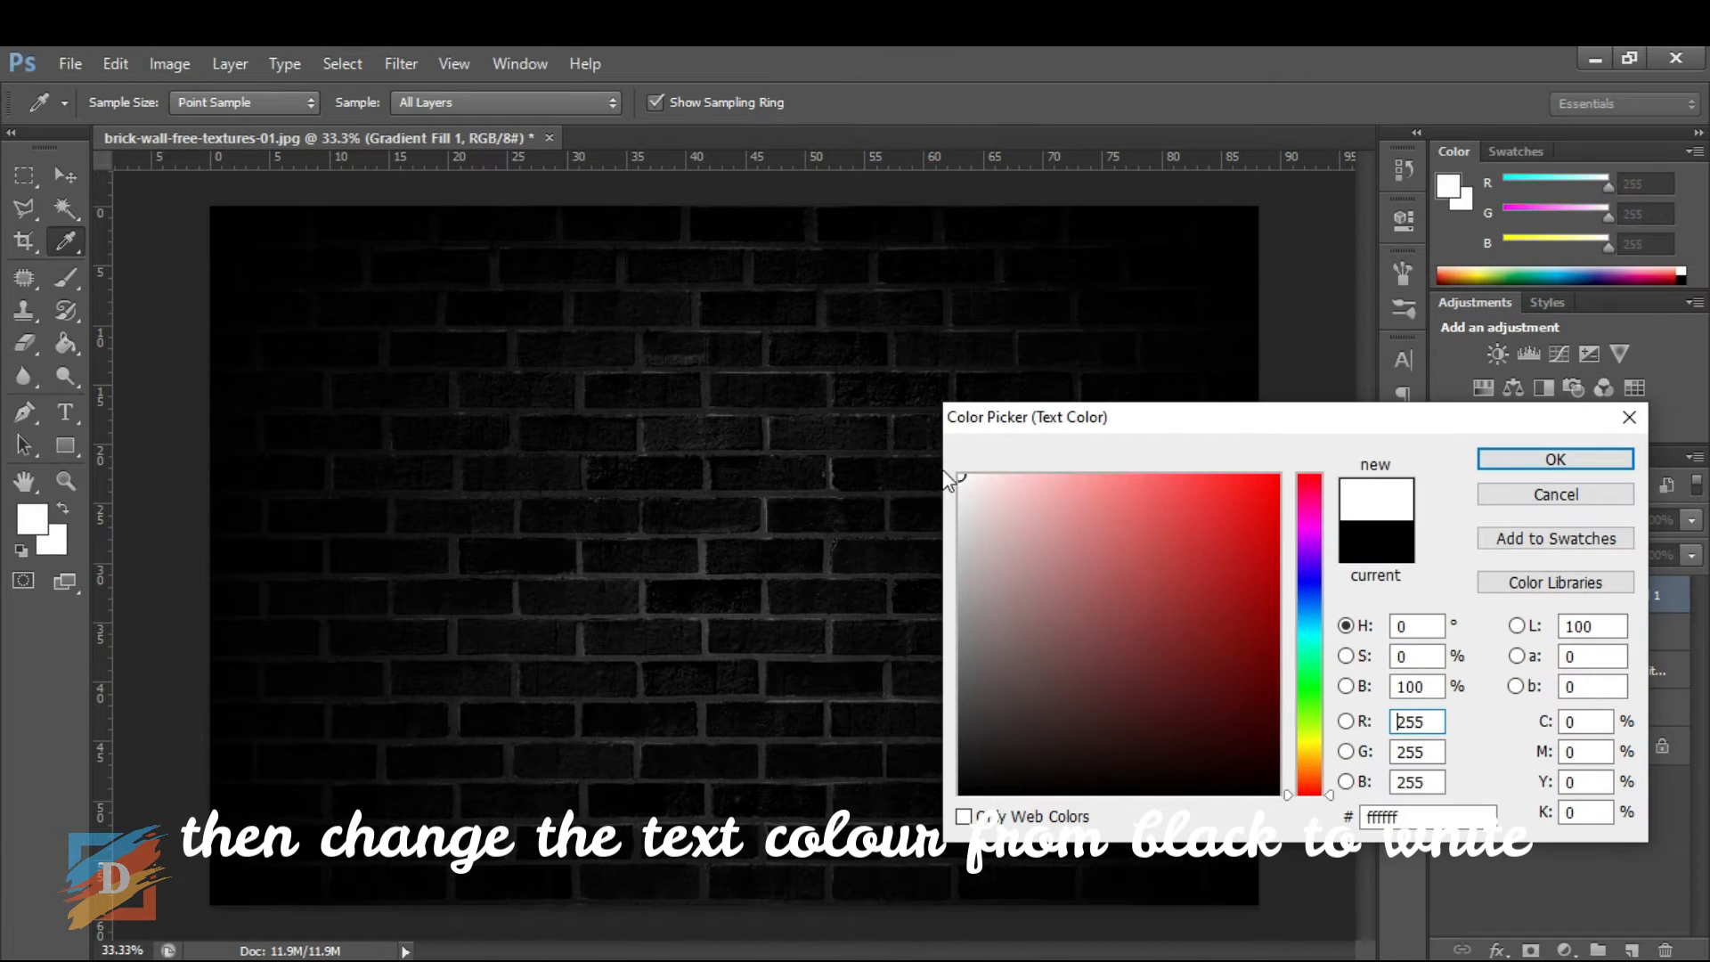
left_click(1582, 456)
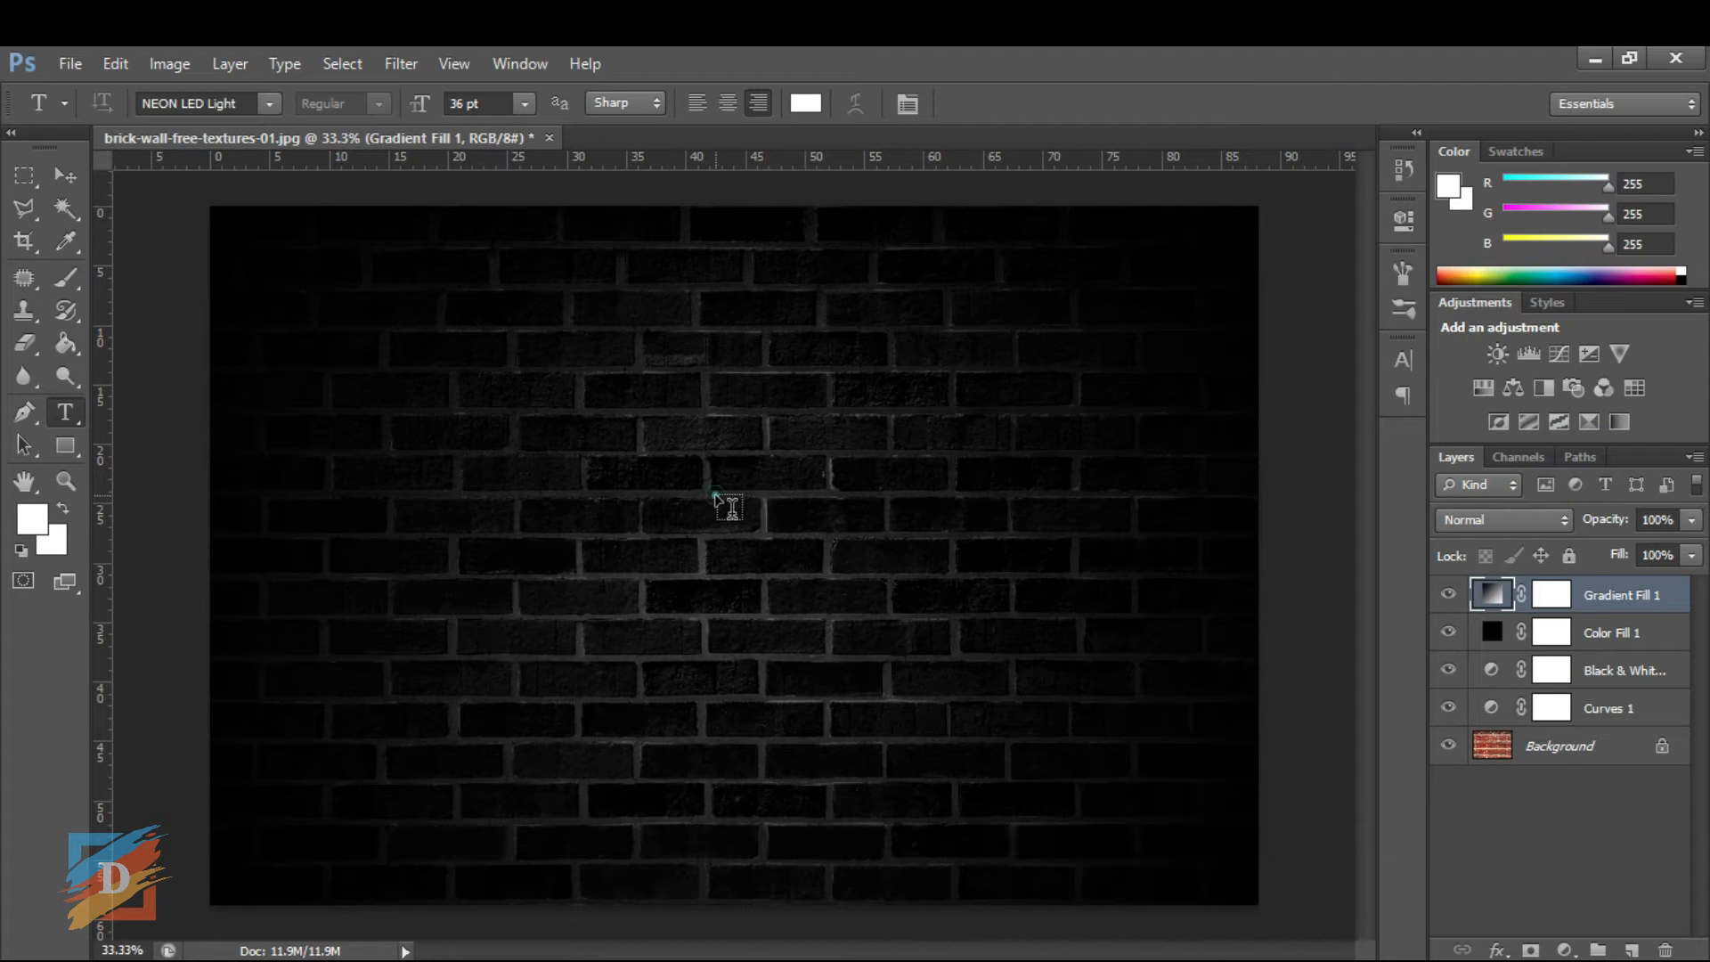
Step: Place the text "deesn" near the middle of the brick wall and commit it
left_click(714, 492)
type("DESIGN")
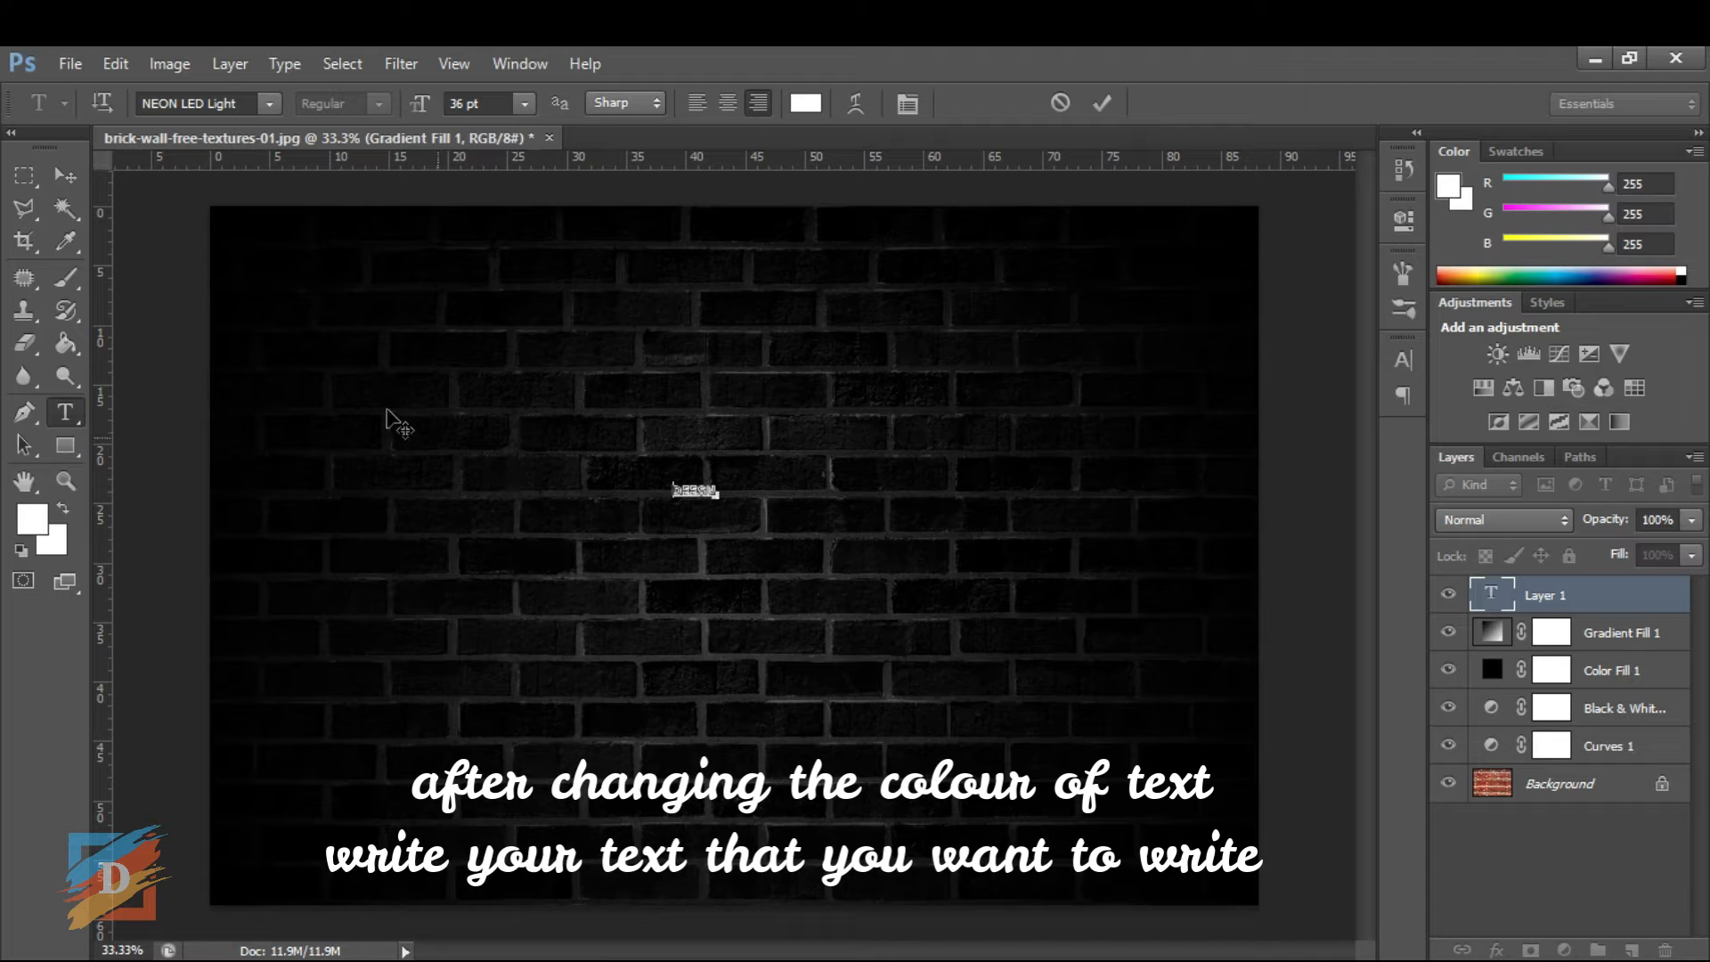
left_click(63, 174)
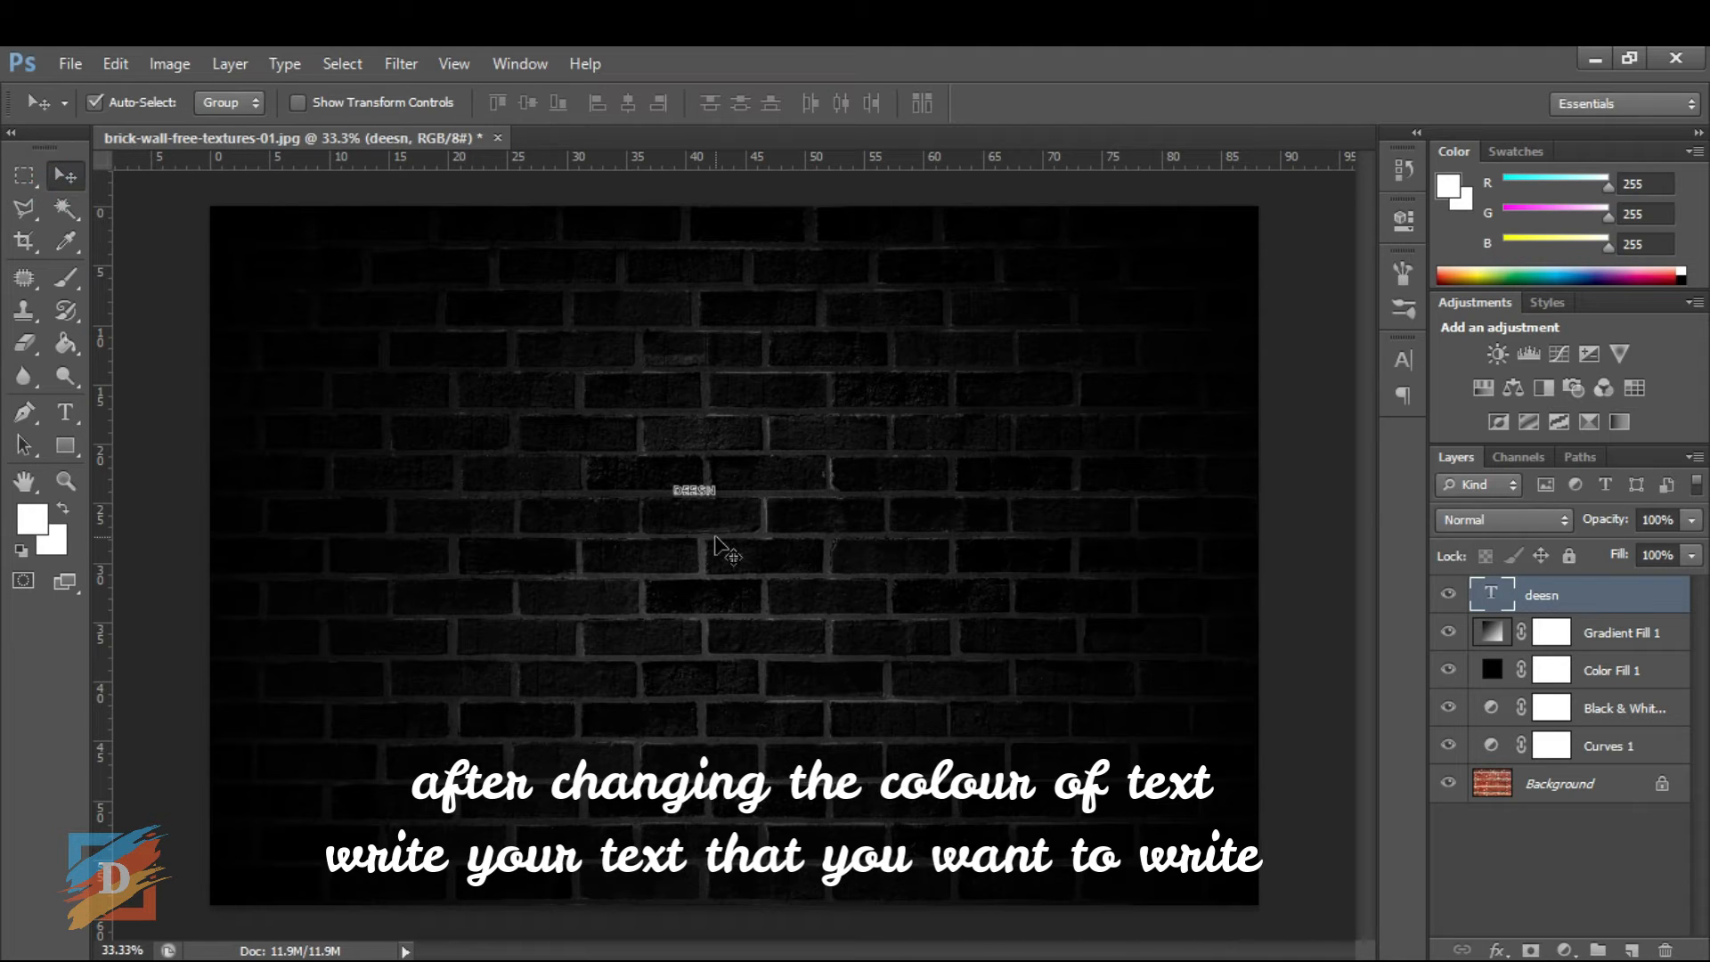
Step: Scale the text up to a little over a third of the canvas width and move it to the wall's centre
key("ctrl+t")
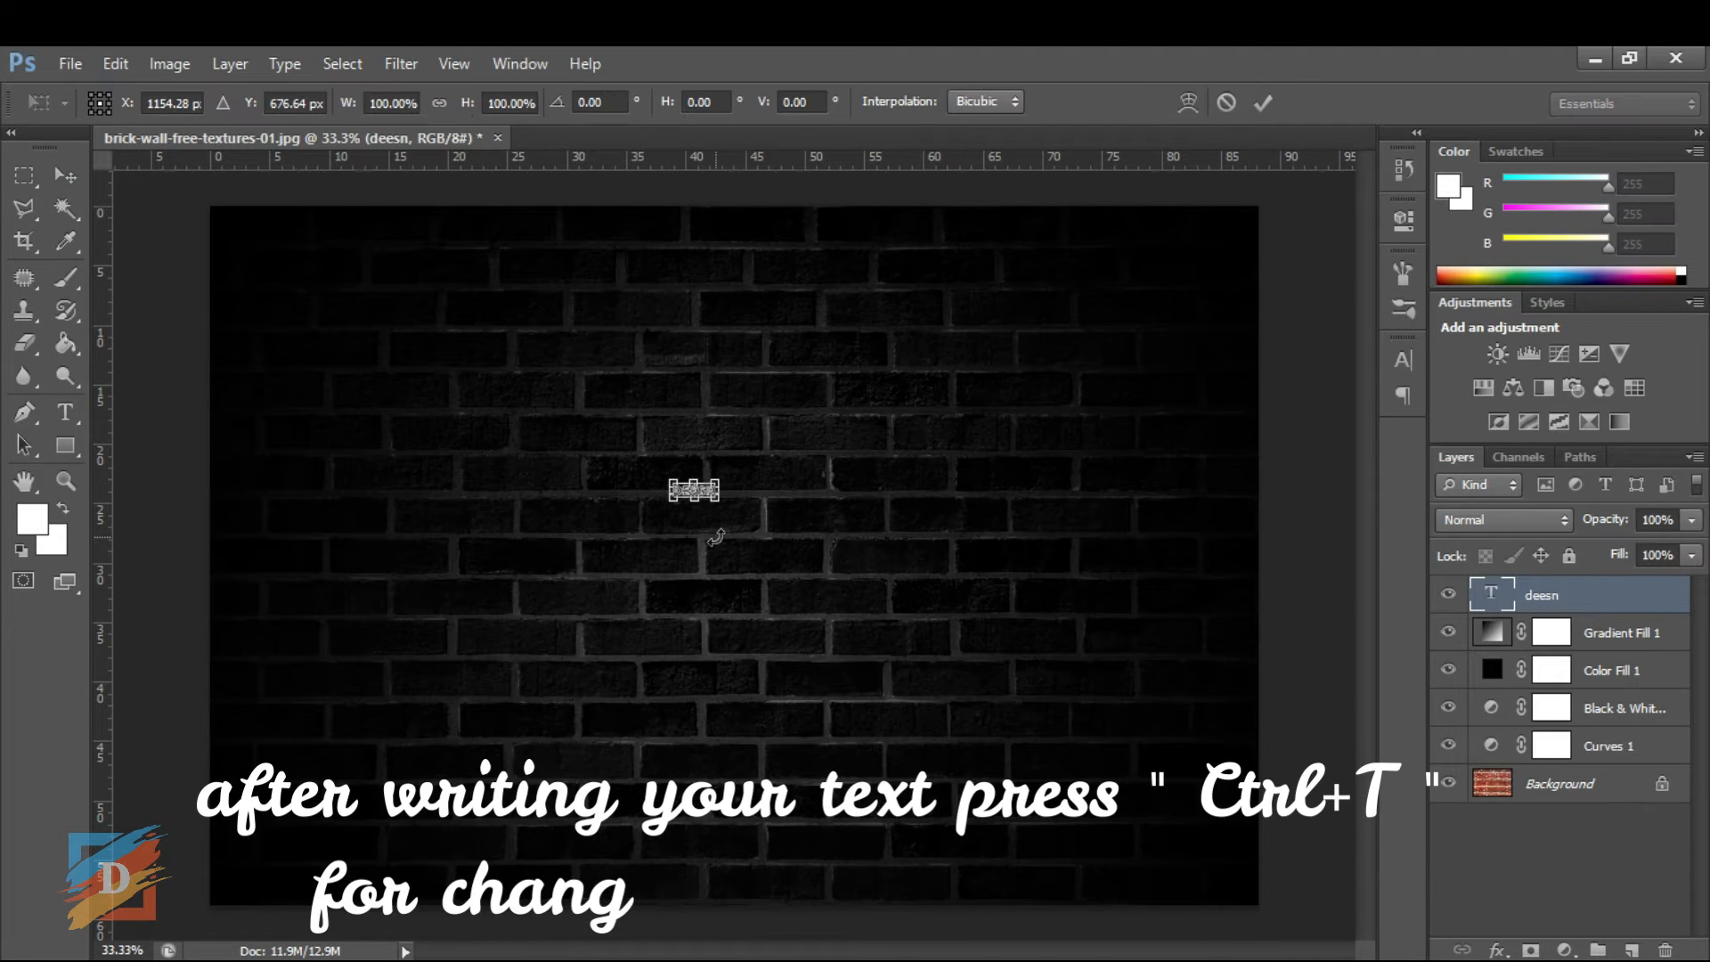
left_click_drag(718, 503, 1084, 615)
key("Return")
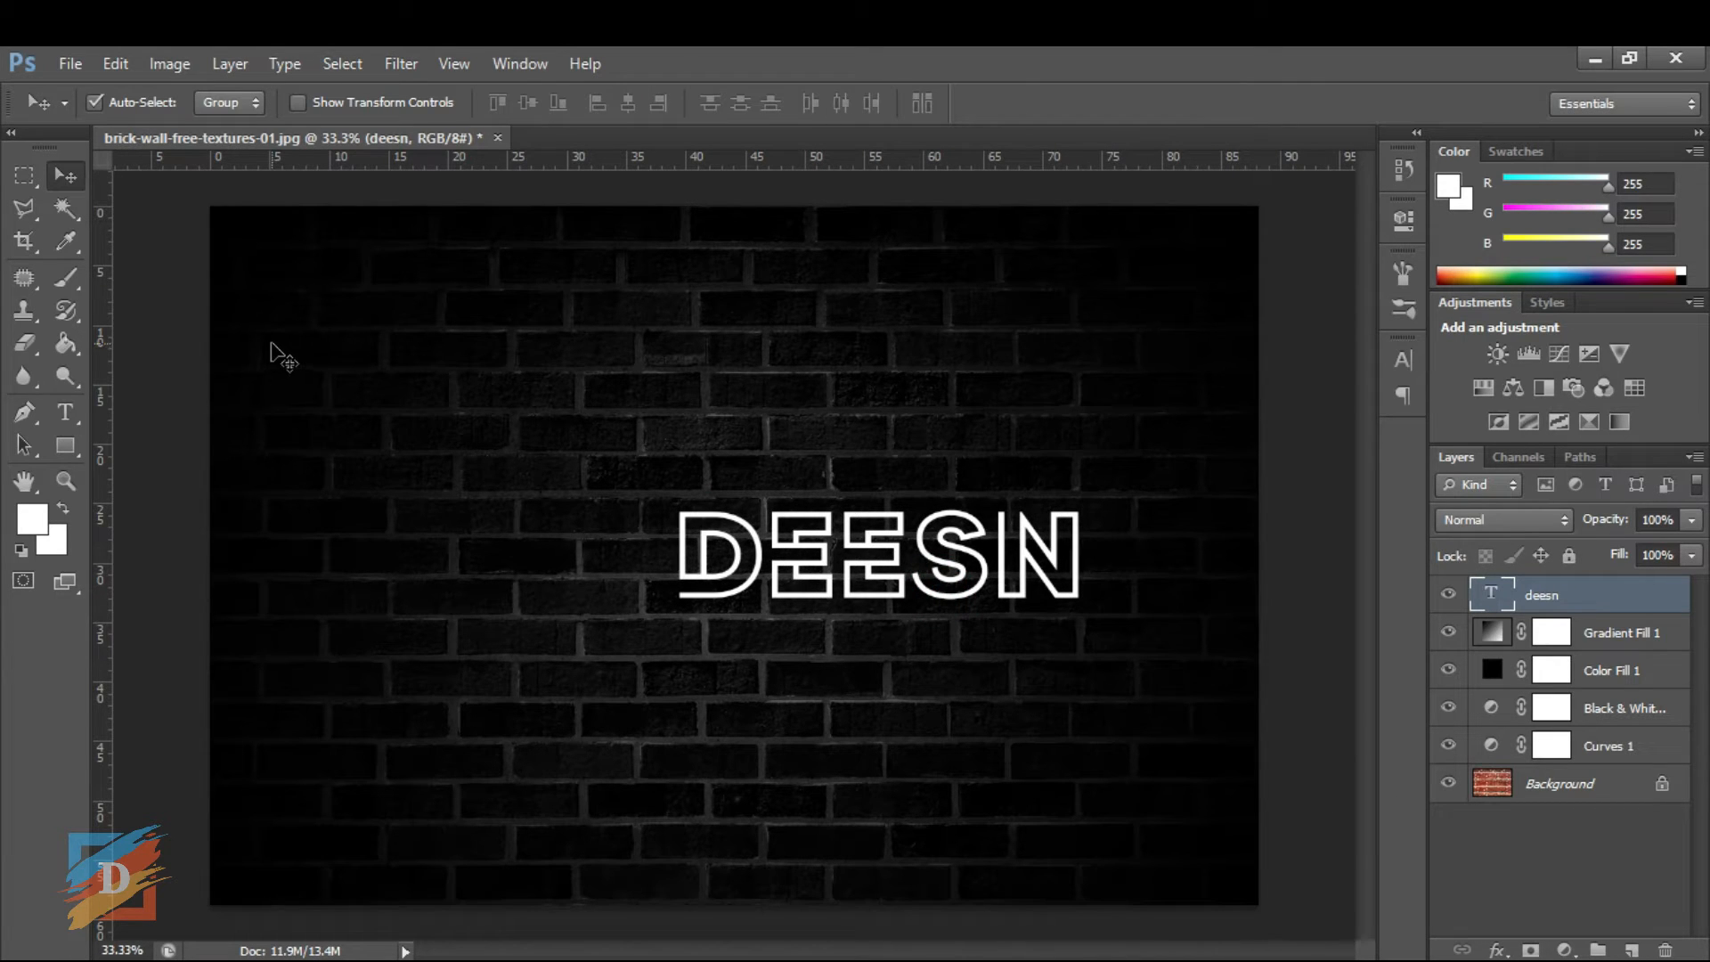
left_click_drag(840, 580, 740, 579)
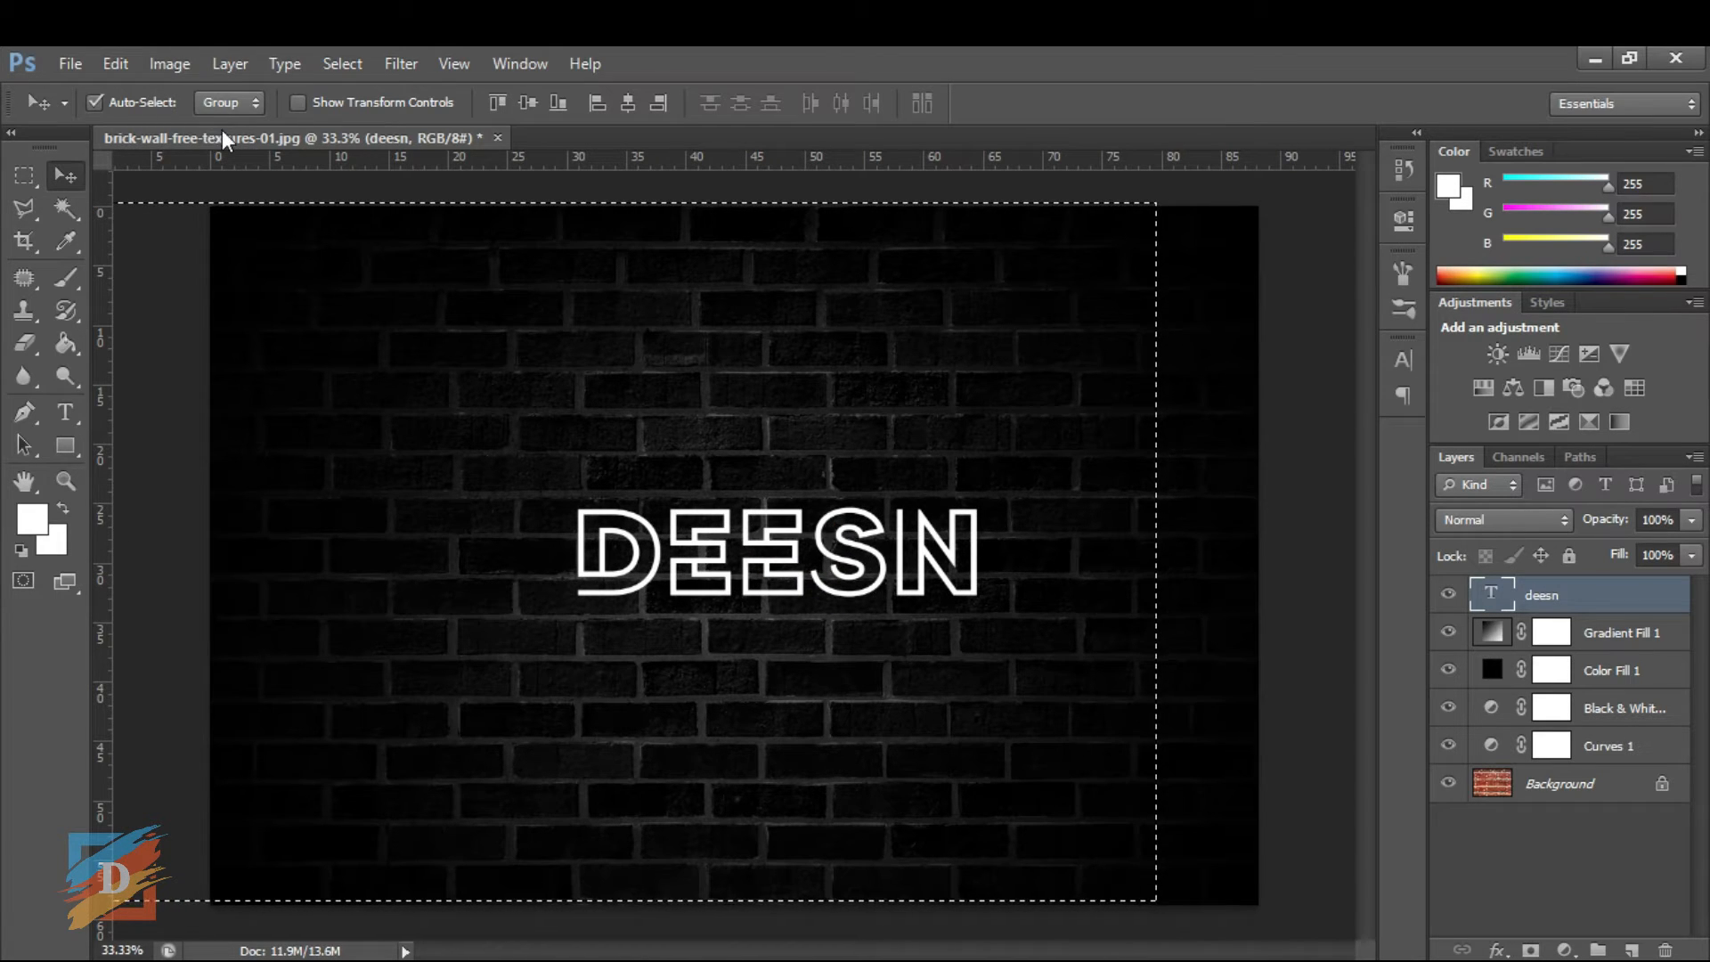
key("ctrl+d")
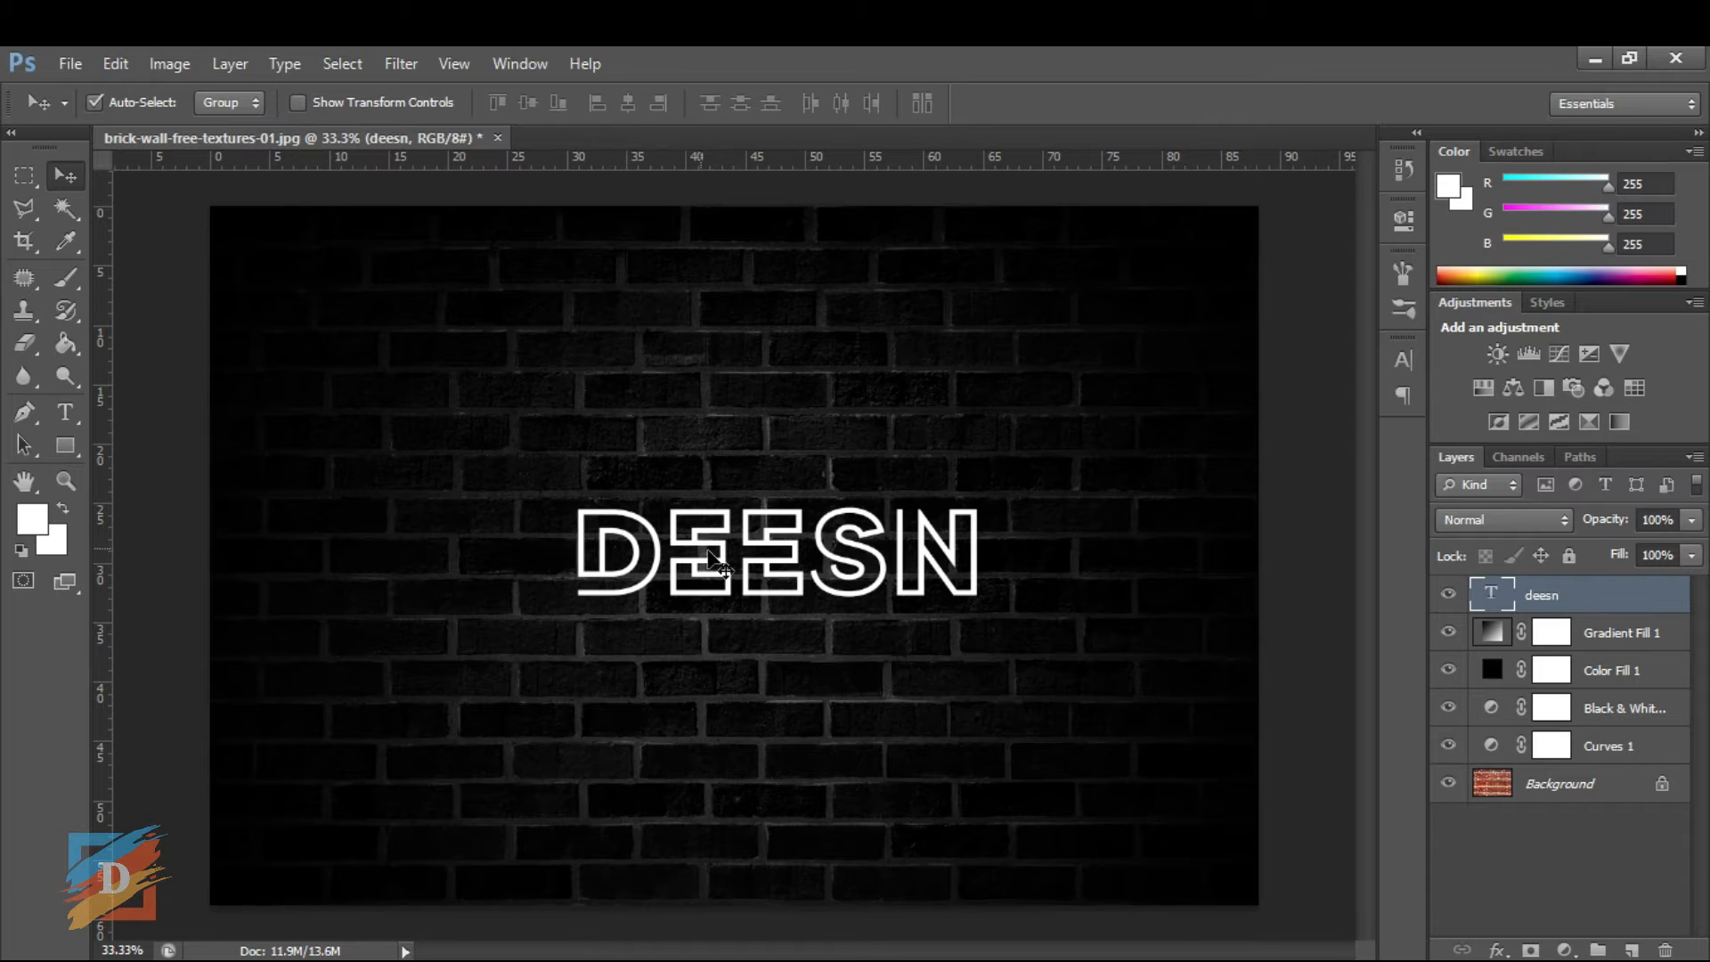
left_click_drag(726, 552, 720, 547)
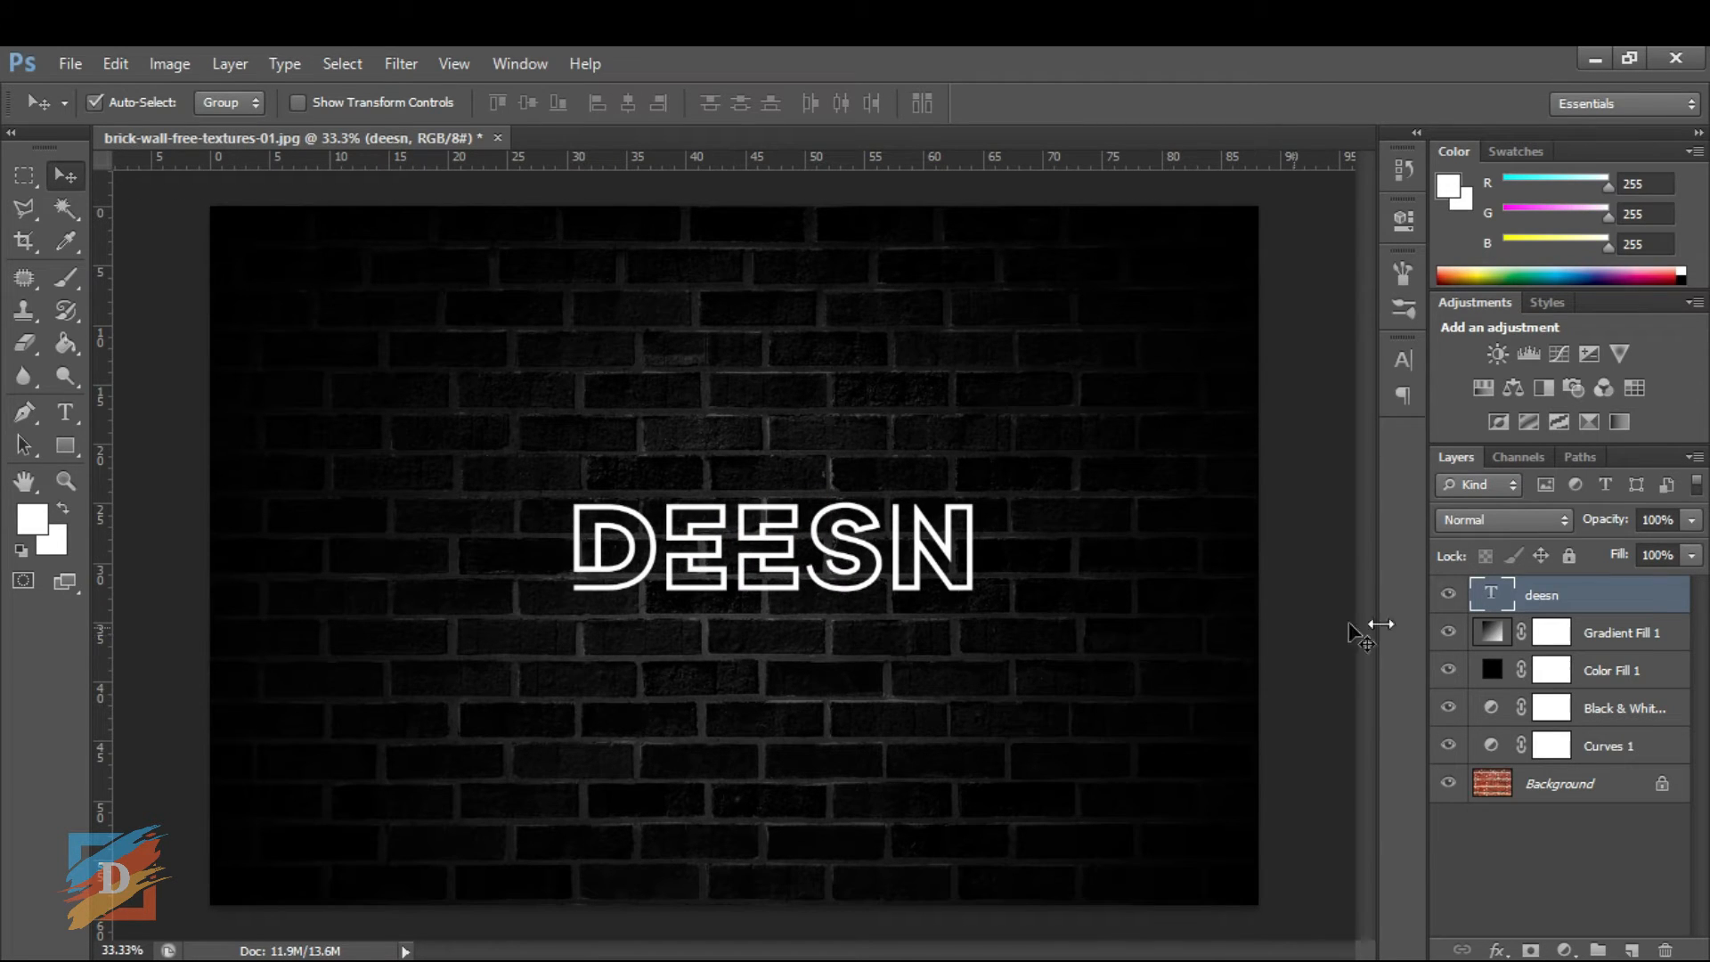
Step: Add a Bevel & Emboss layer style to the text layer with a depth of 202%
right_click(1549, 610)
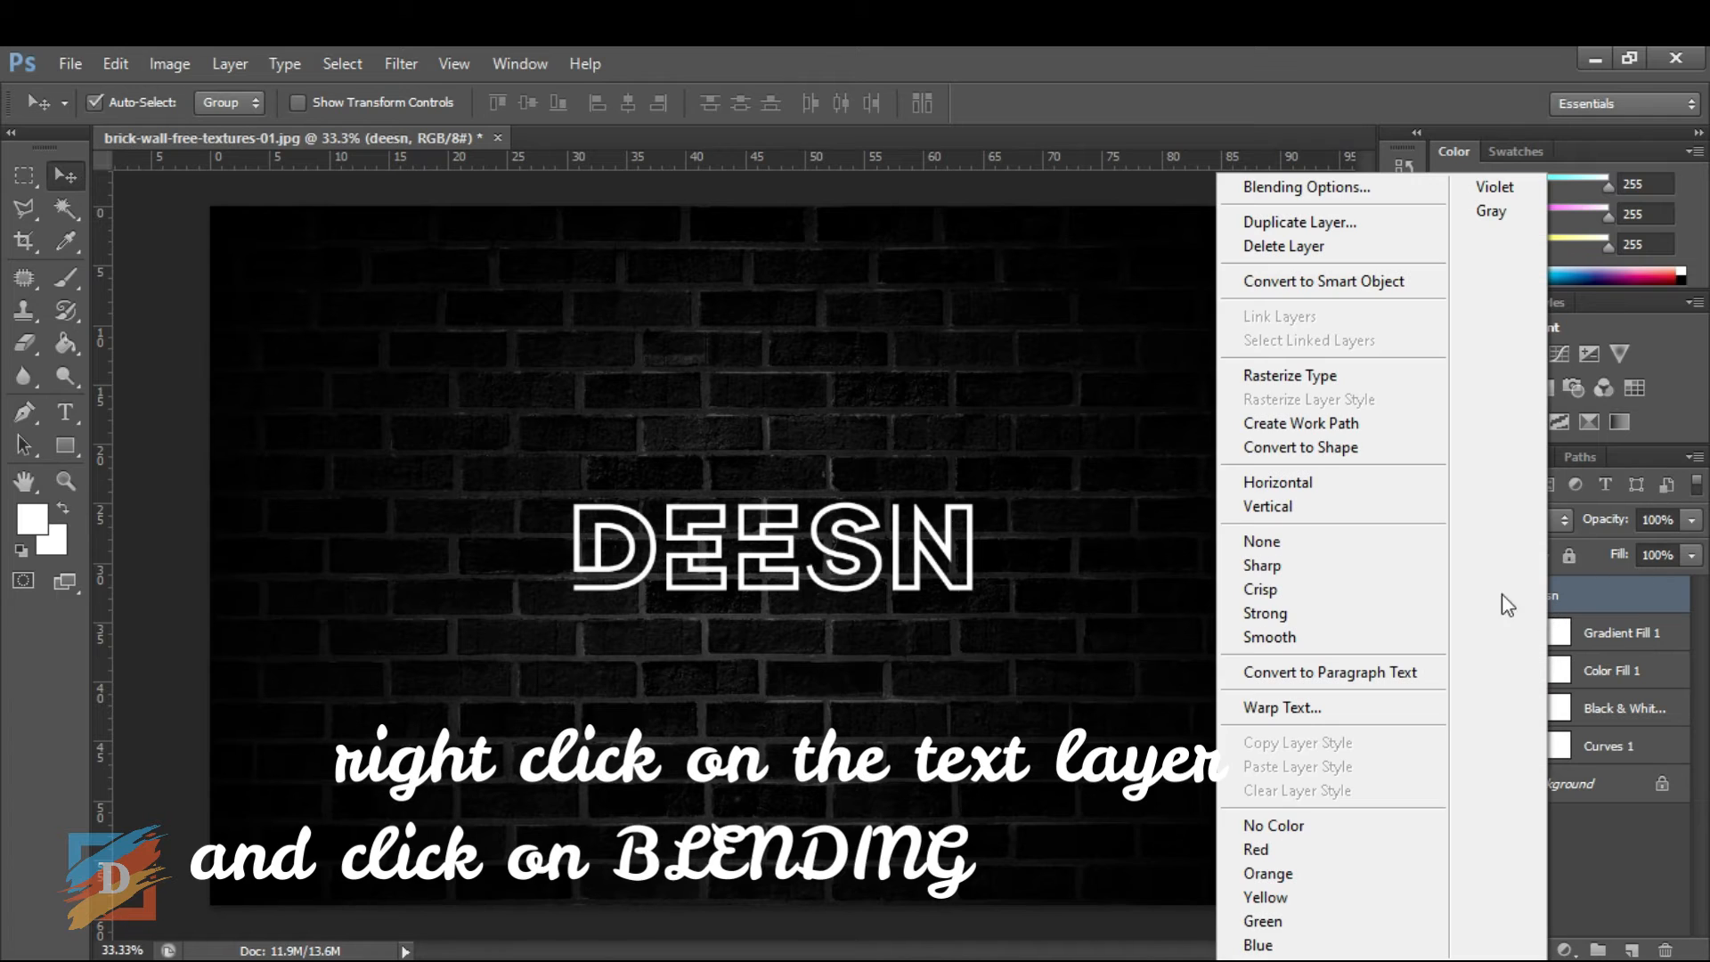
left_click(1287, 187)
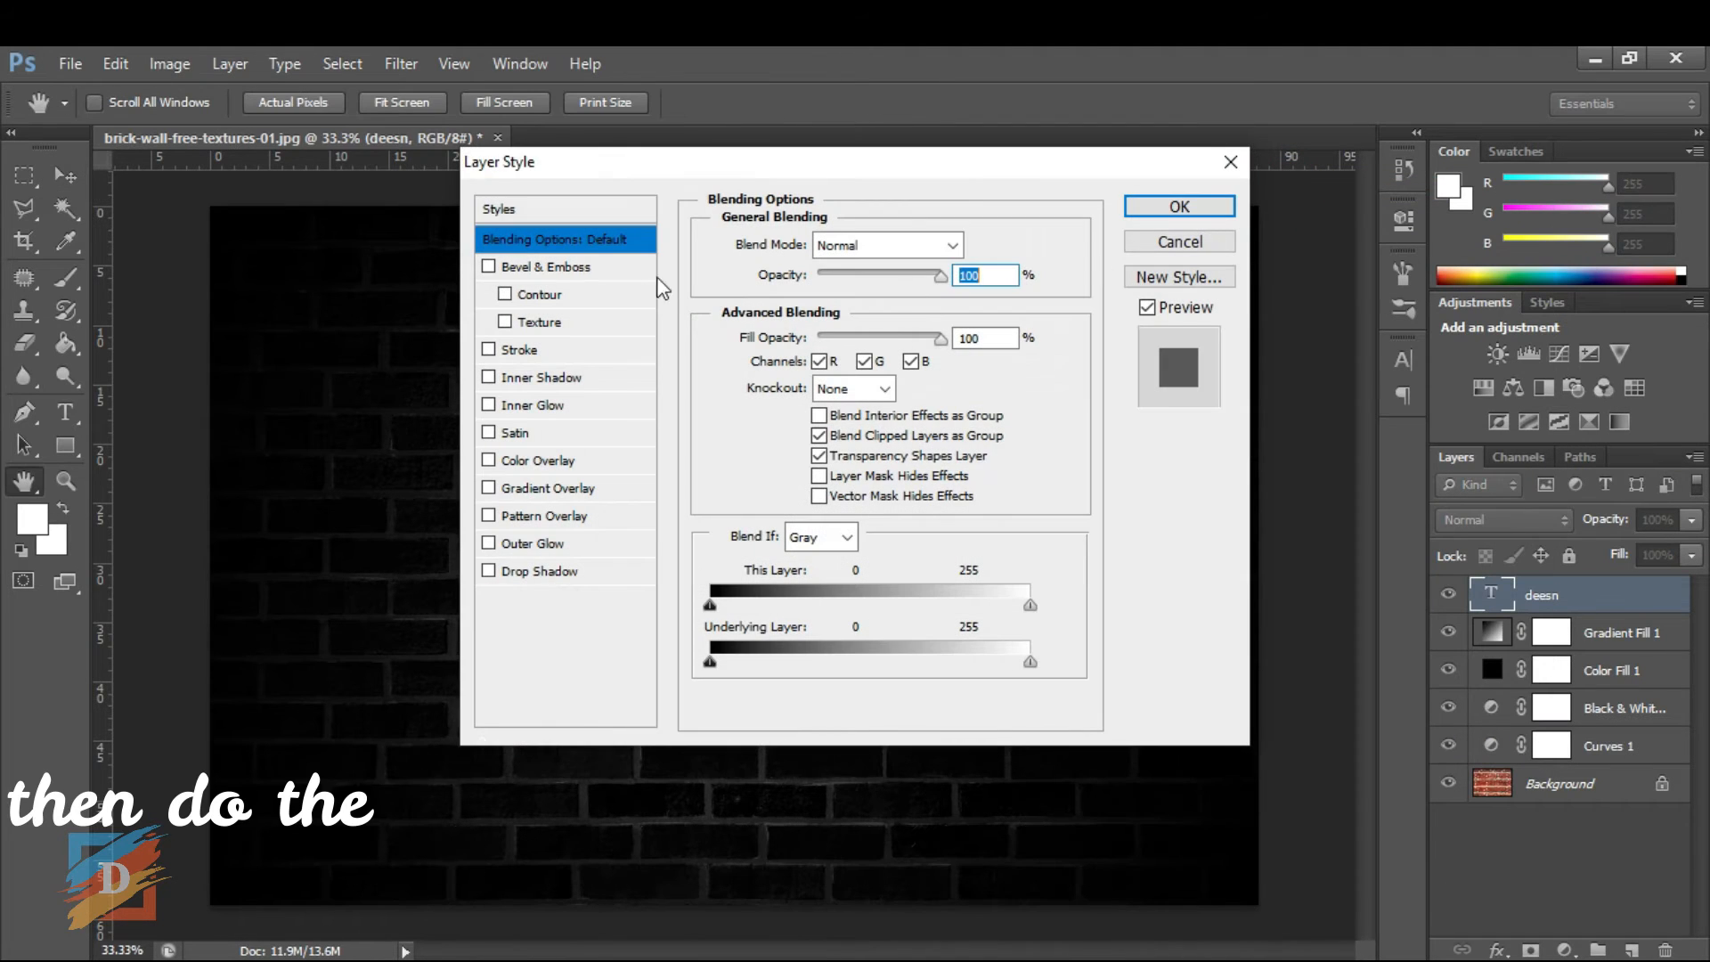
left_click(577, 265)
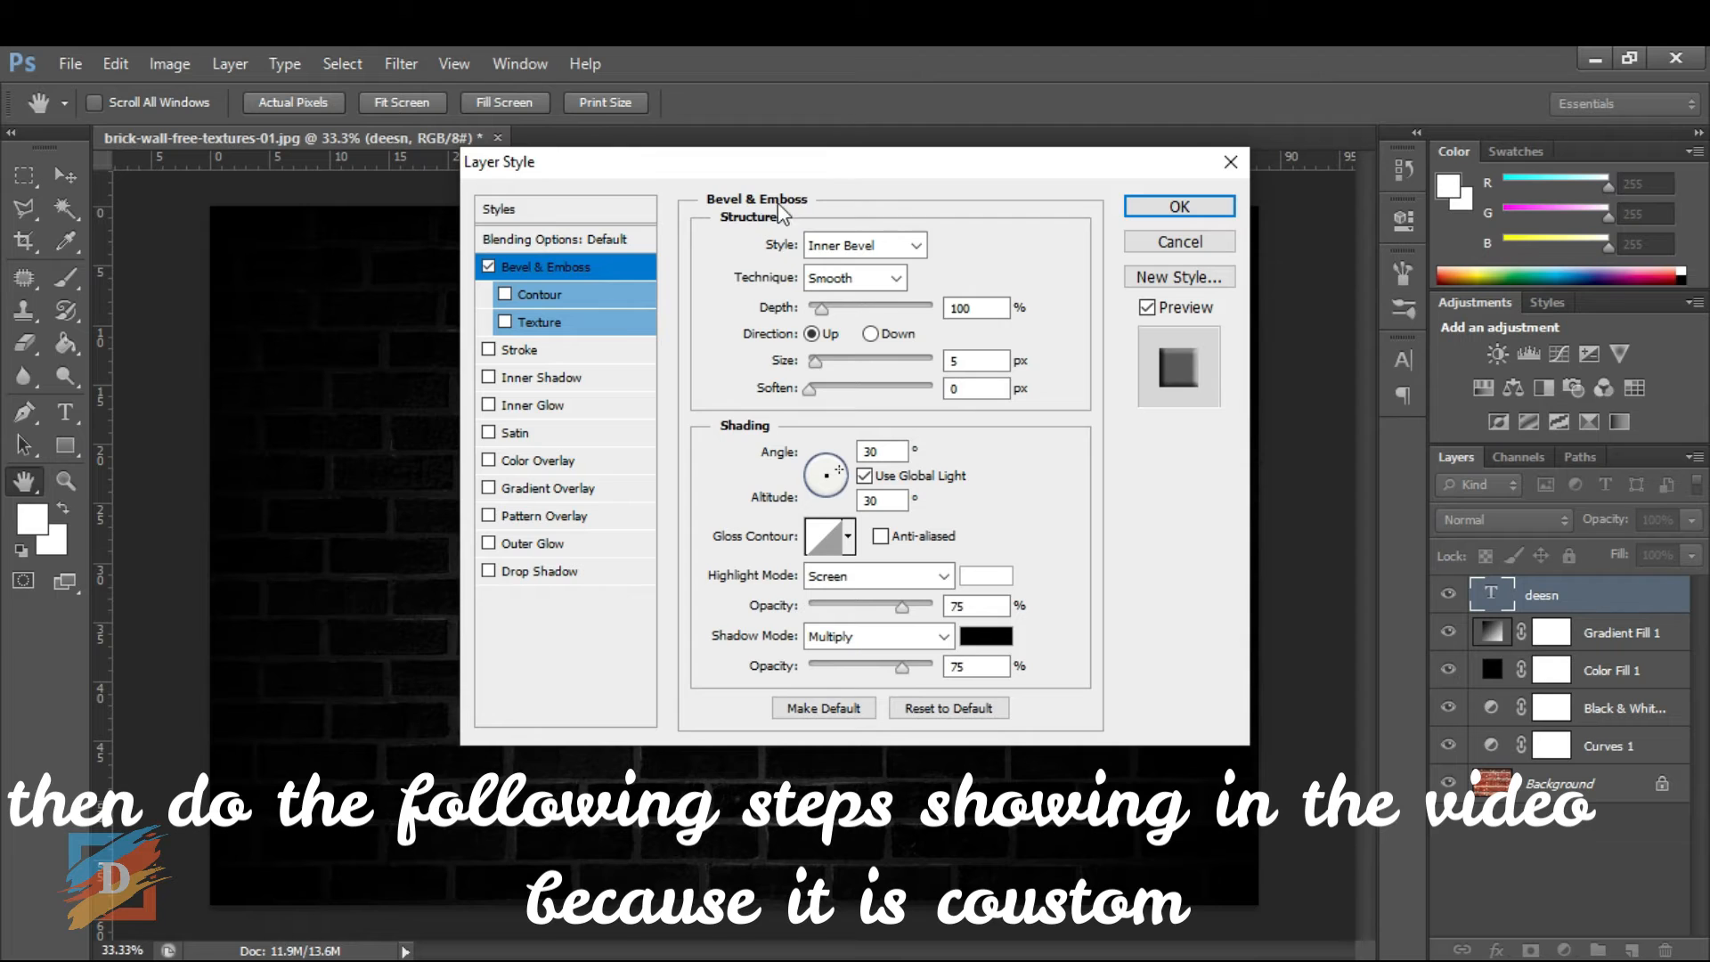
left_click_drag(804, 166, 145, 273)
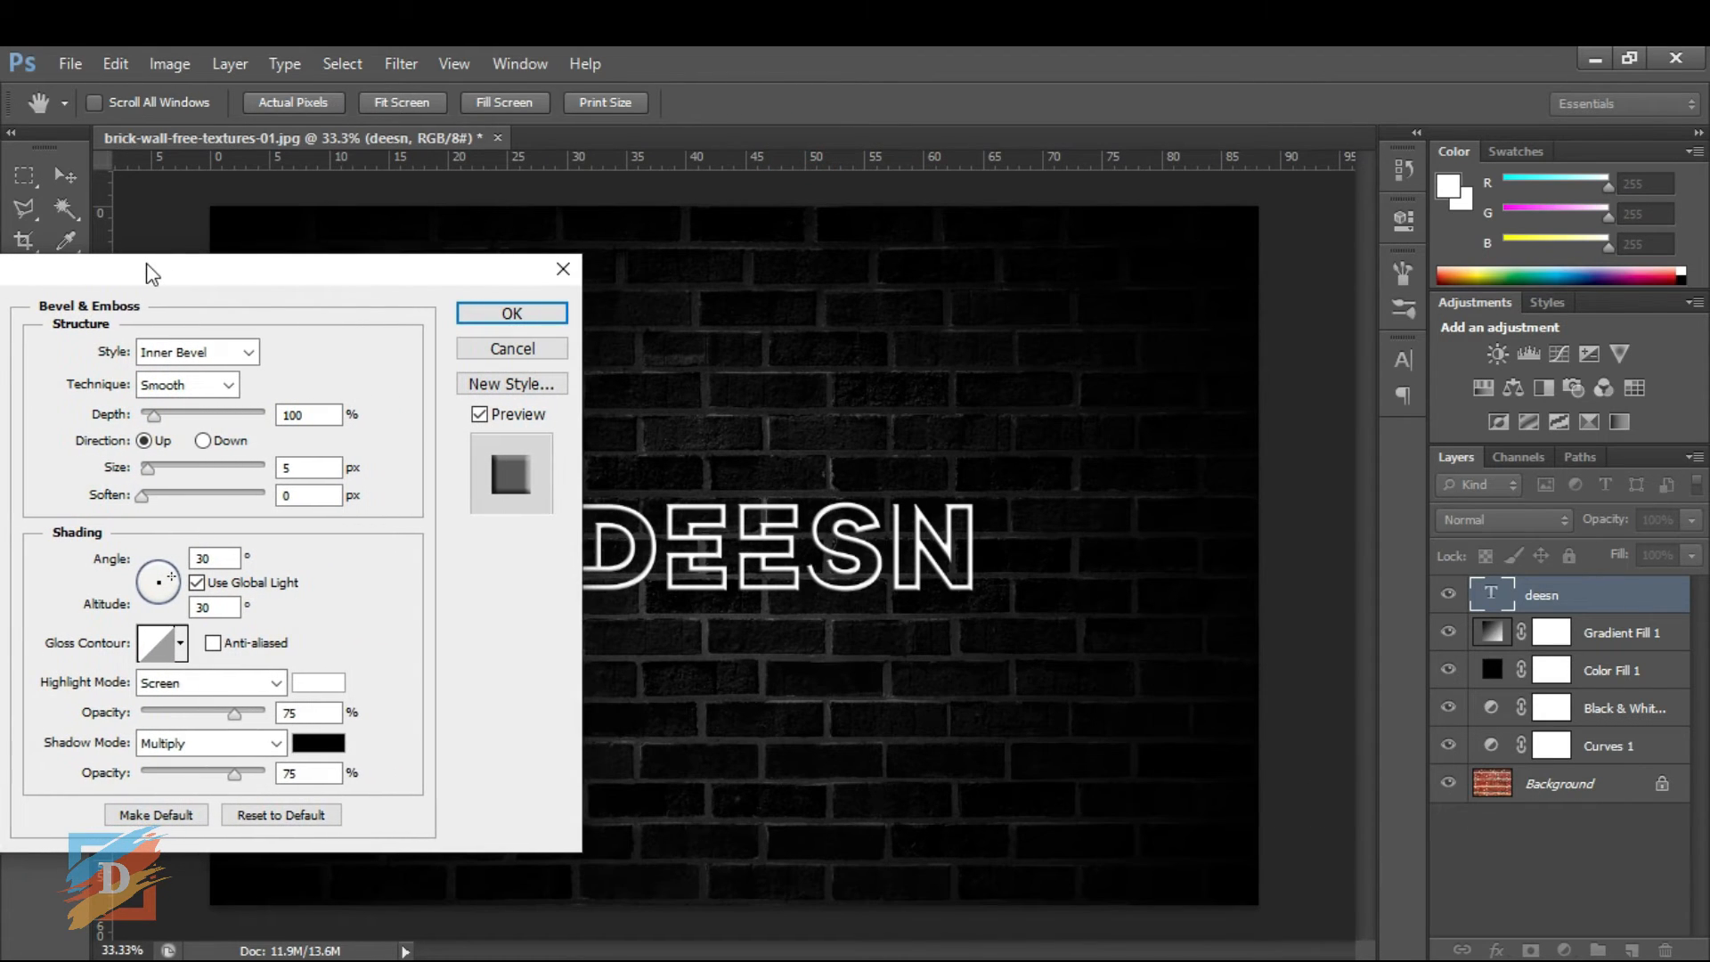
double_click(309, 417)
type("202")
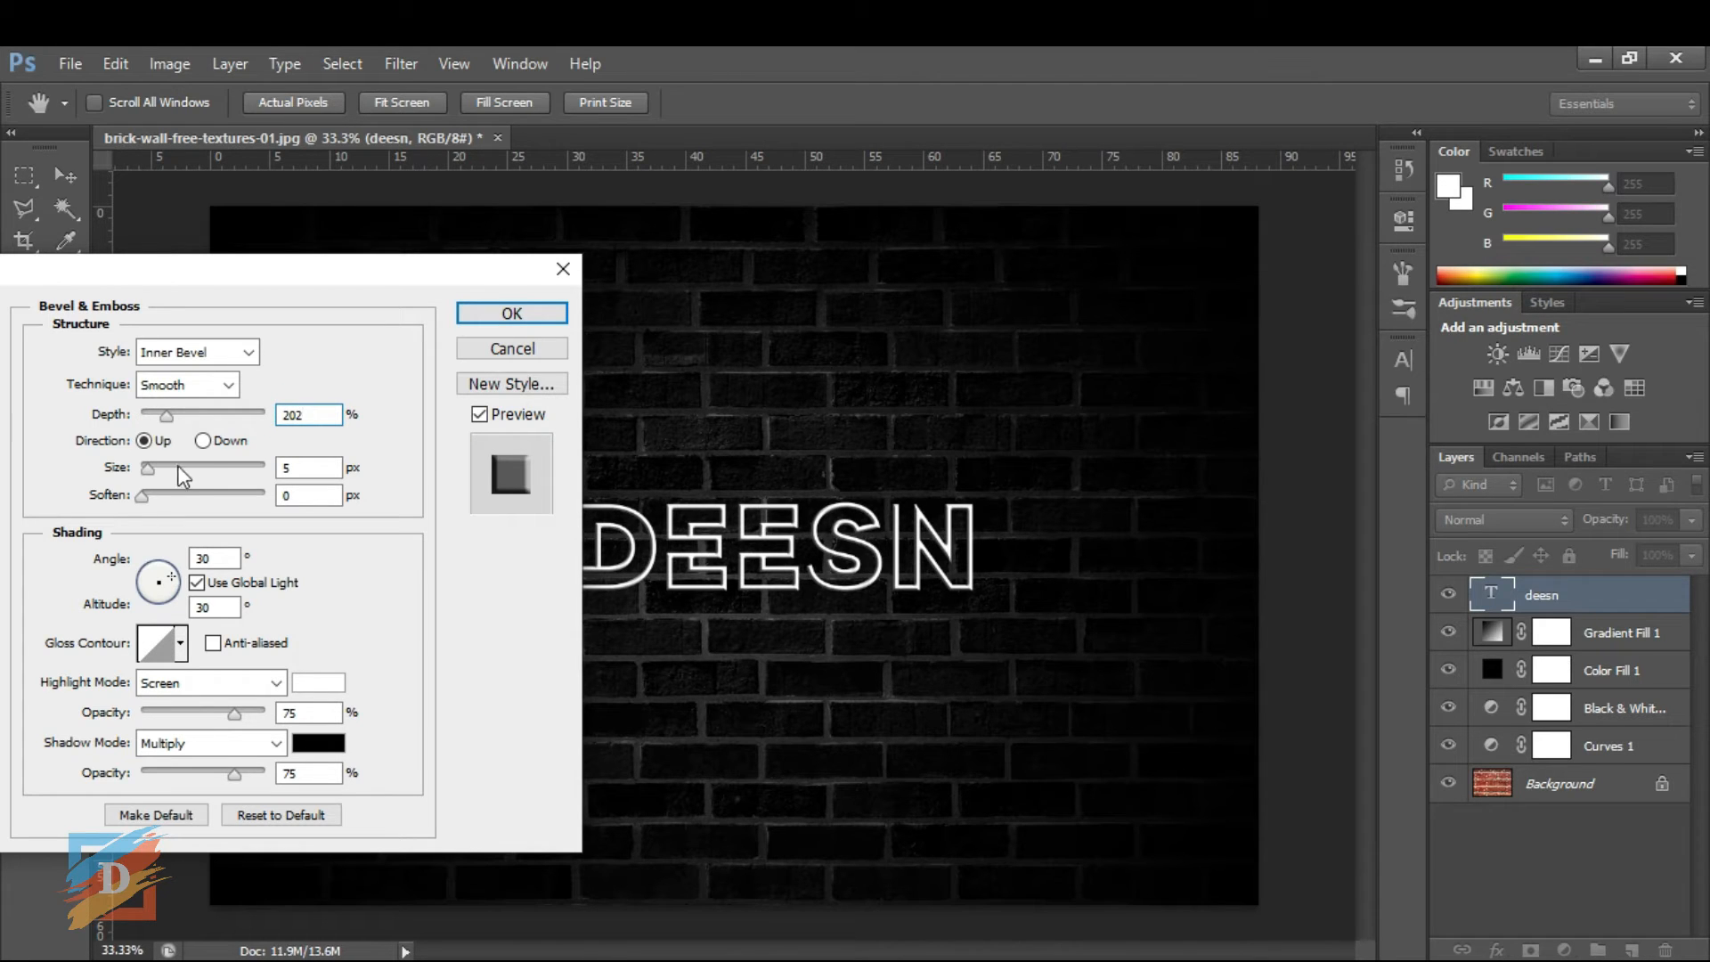
Step: Set the bevel's size to 10 px, soften to 3 px, highlight opacity to 100% and shadow opacity to 0%
left_click(150, 497)
left_click_drag(149, 470, 155, 467)
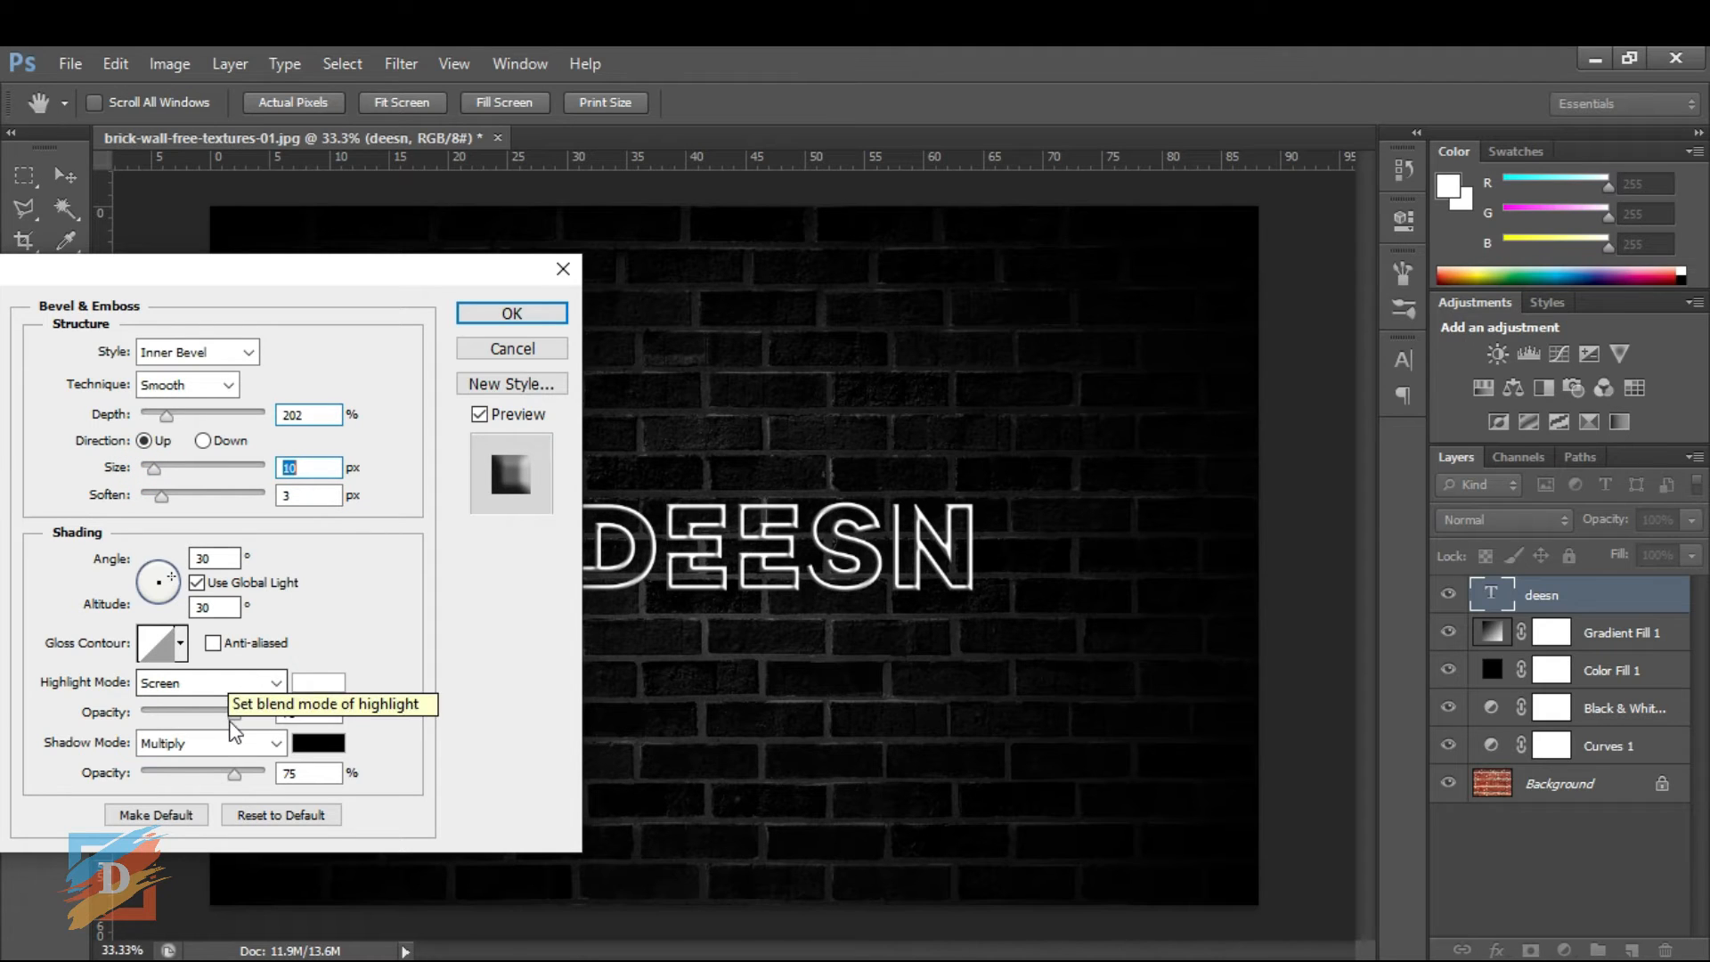
left_click_drag(234, 714, 264, 712)
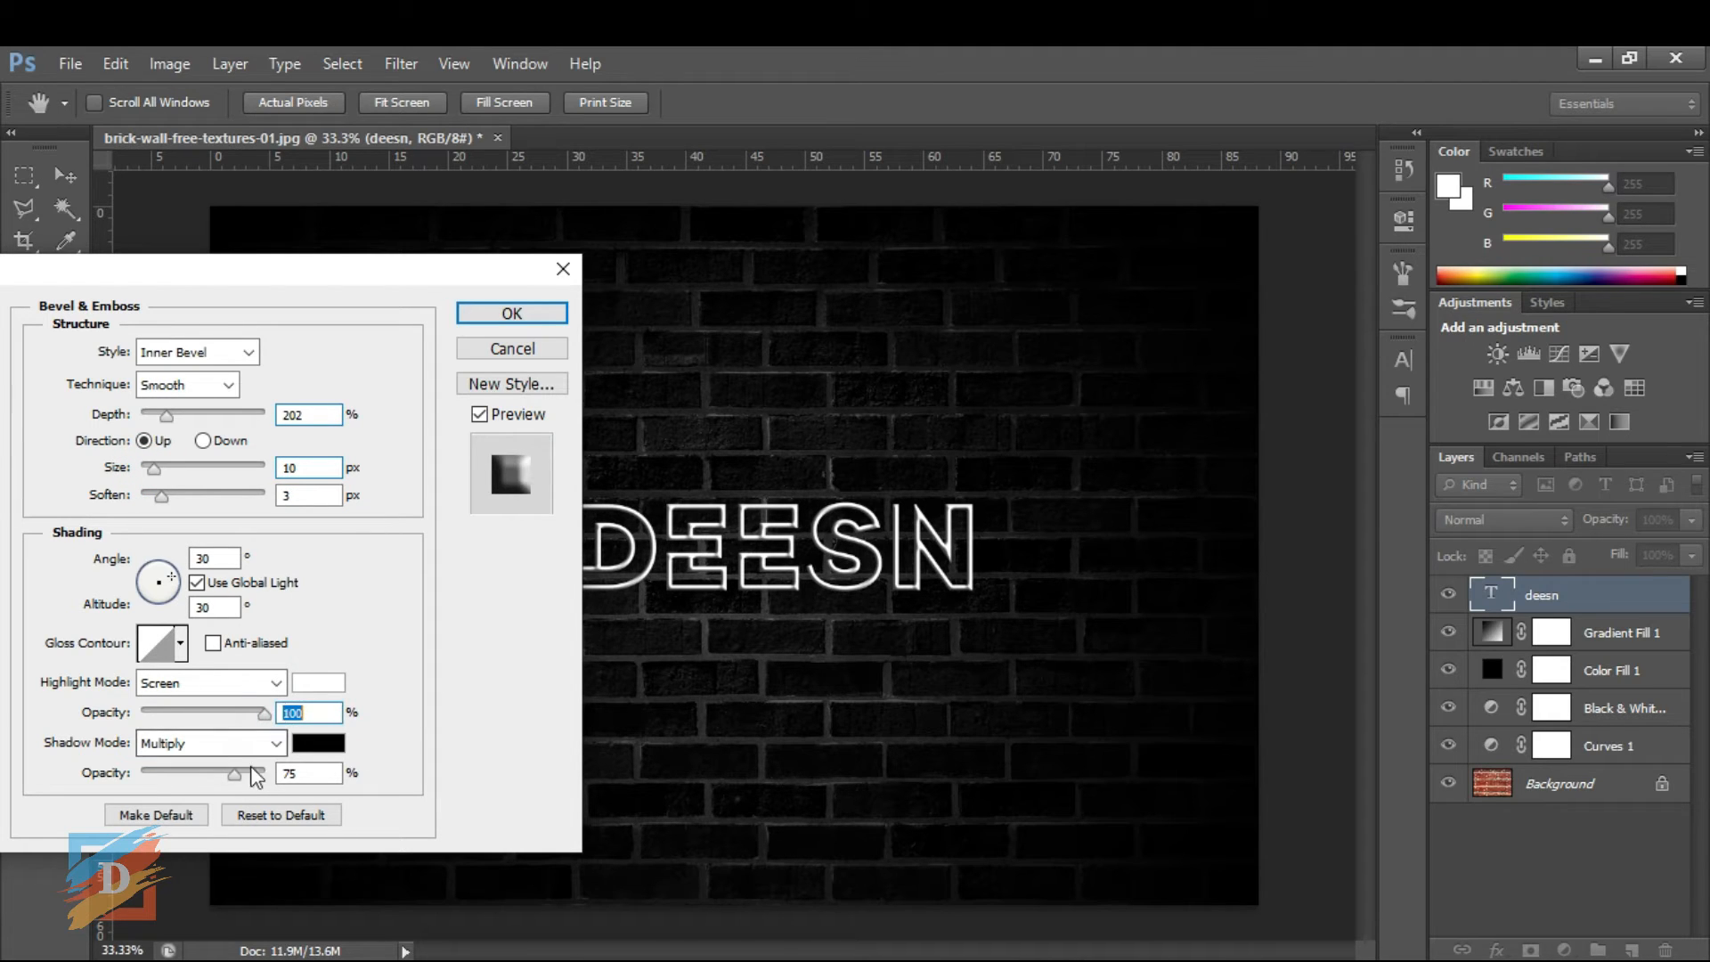
left_click_drag(235, 776, 125, 783)
Step: Add a Drop Shadow effect to the text with a distance of 25 px
left_click_drag(305, 271, 694, 221)
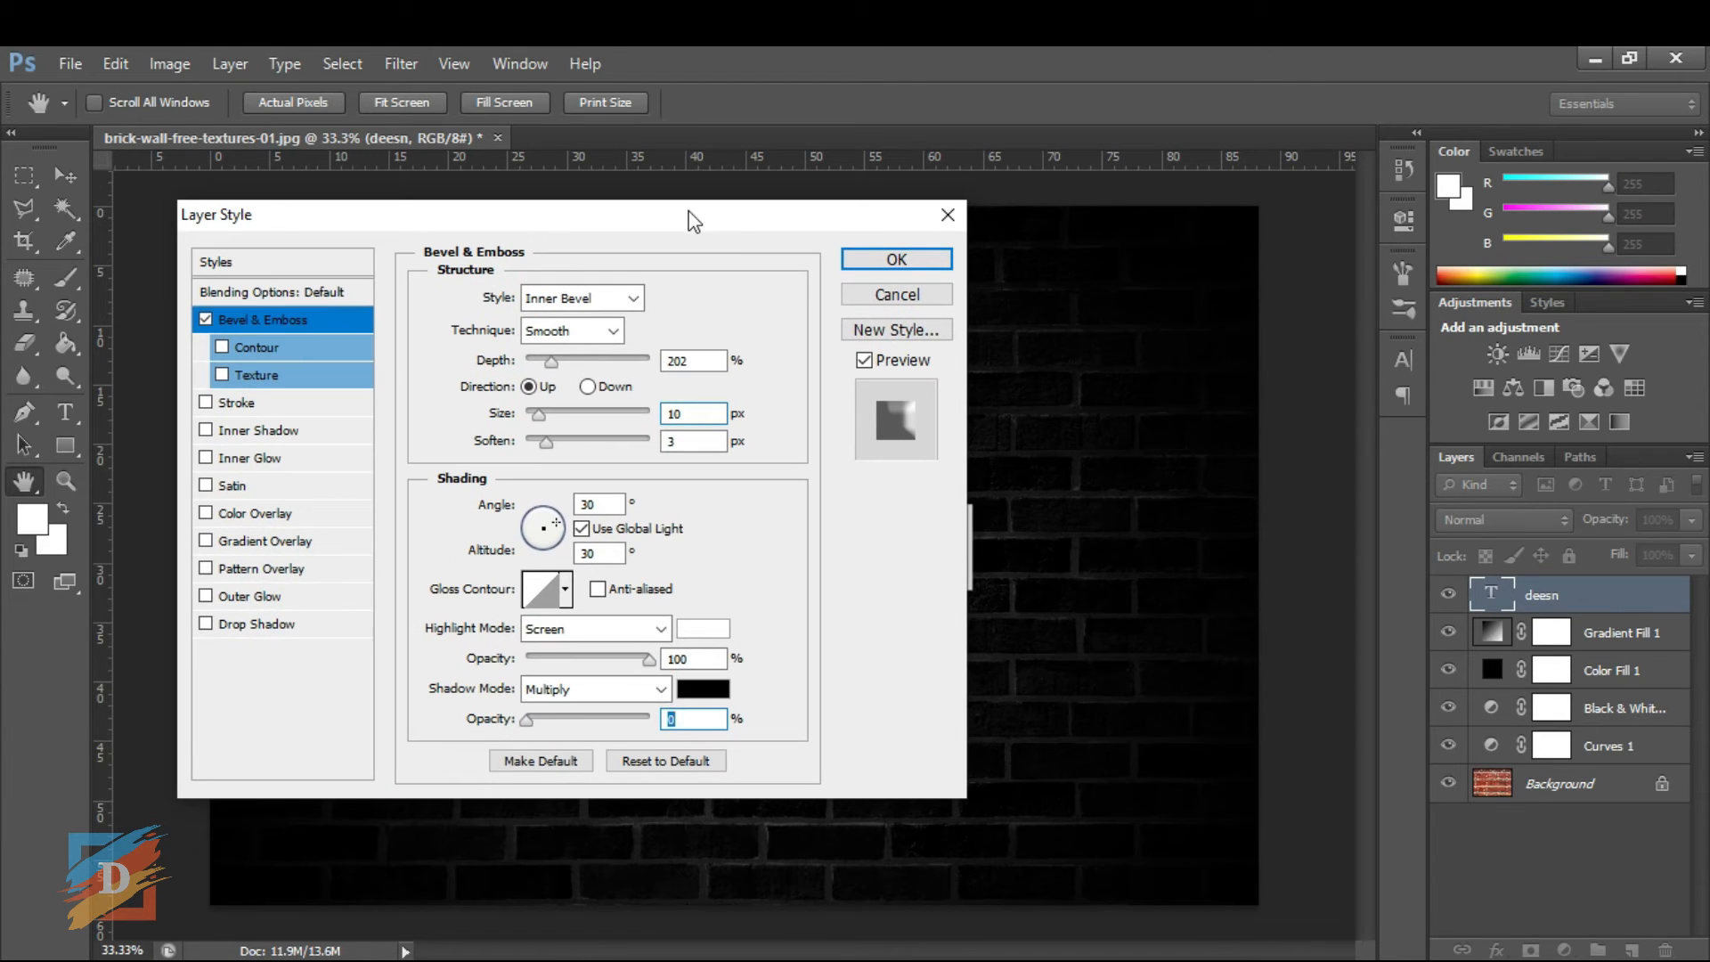
left_click(235, 626)
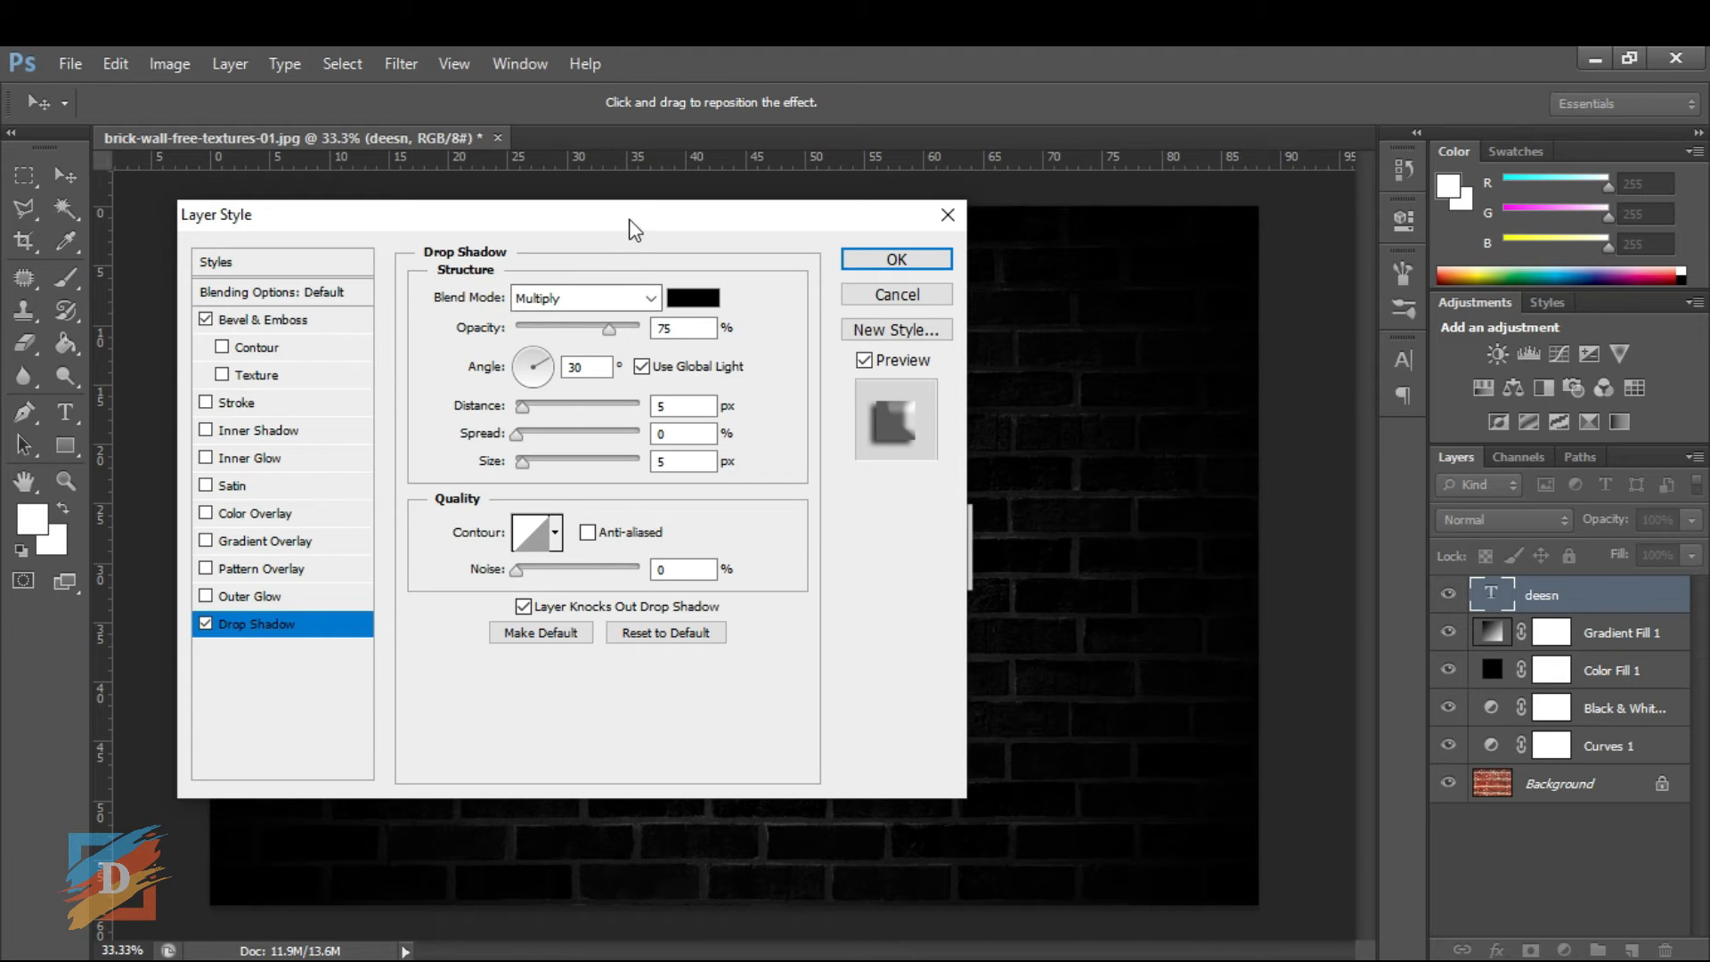
left_click_drag(626, 214, 1439, 292)
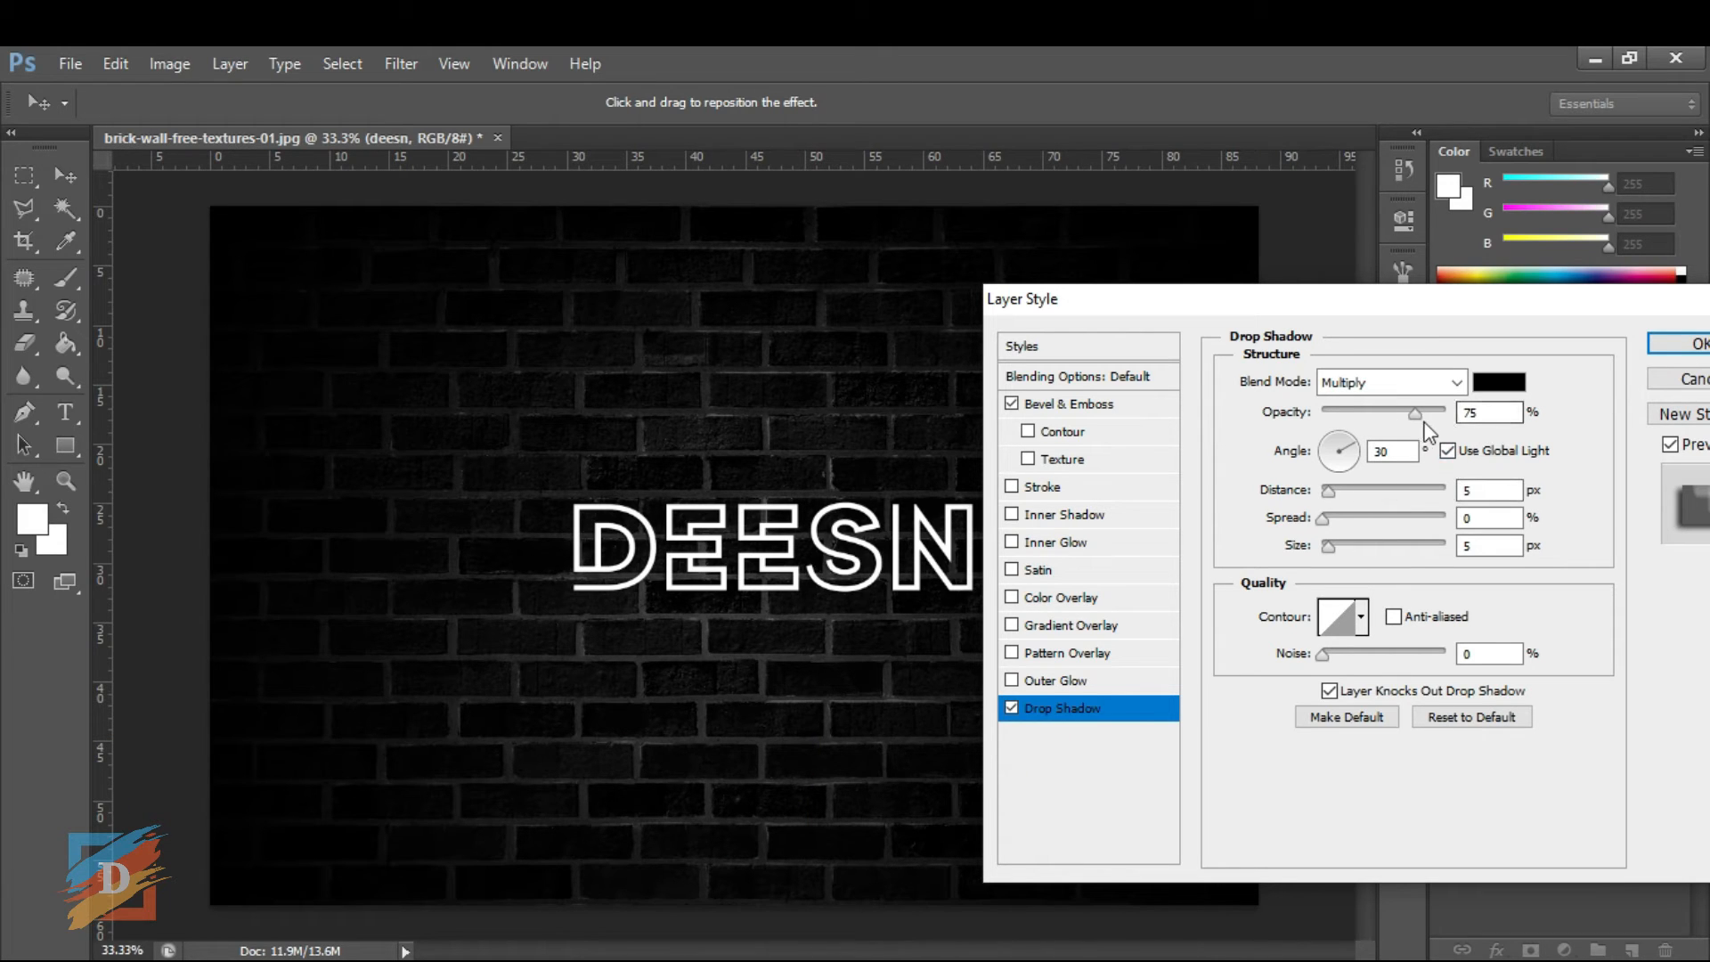
left_click(1478, 490)
key("BackSpace")
type("25")
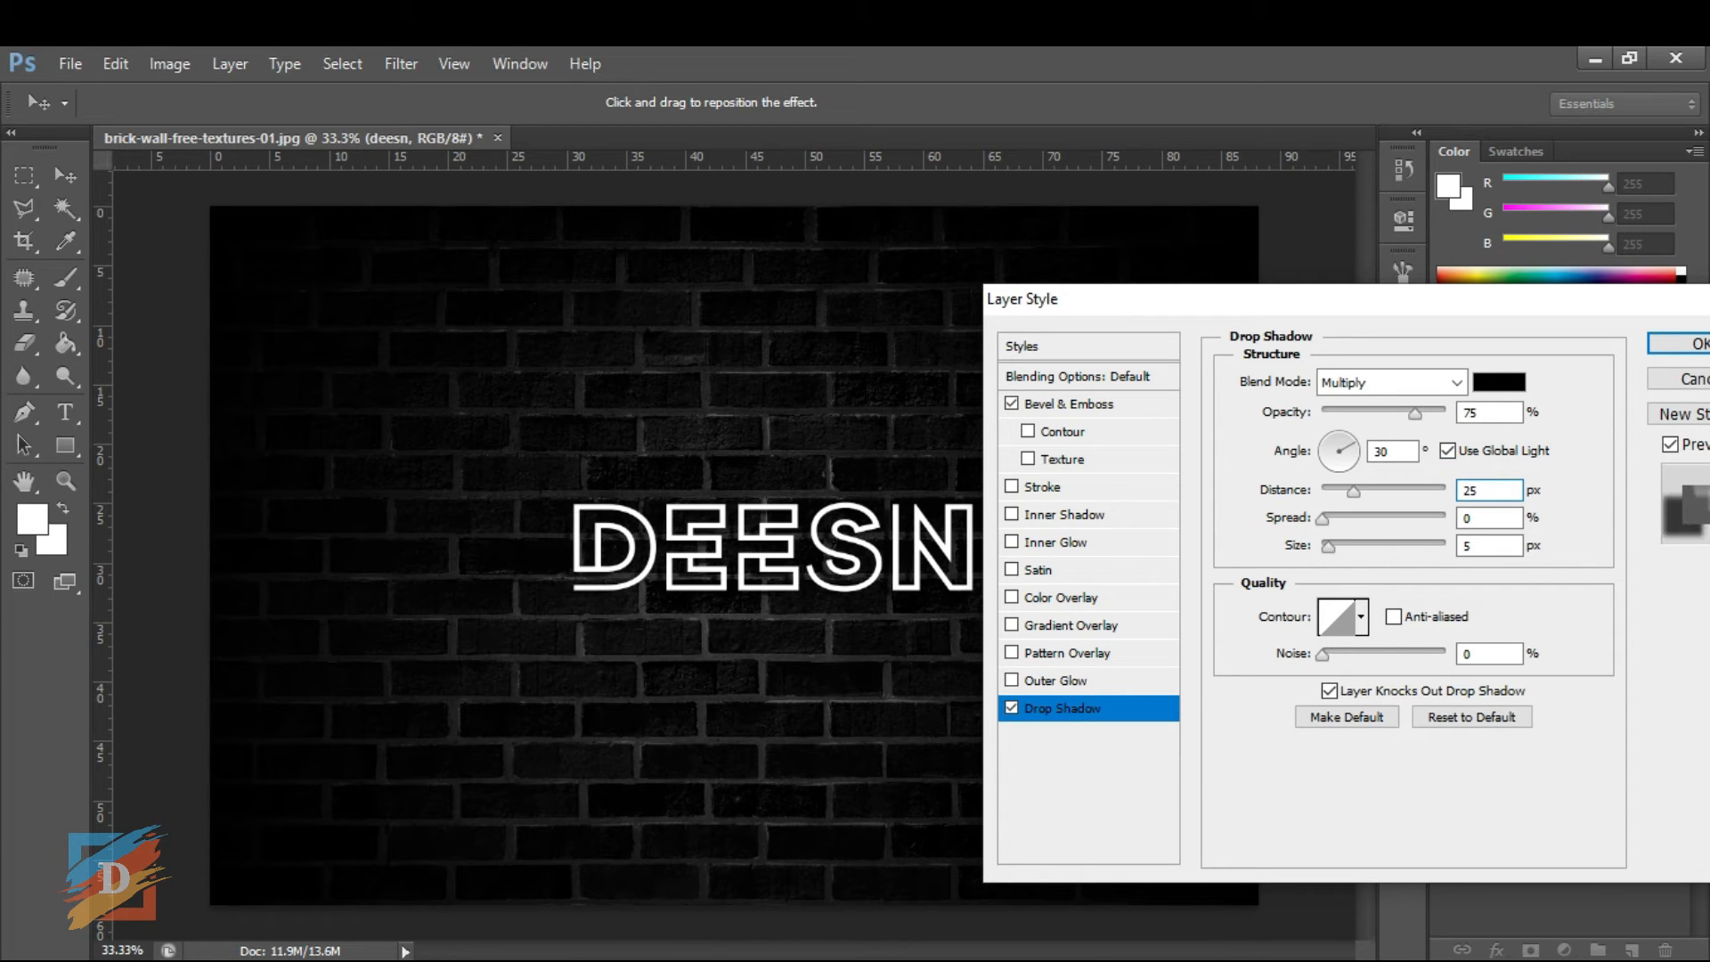
Step: Adjust the drop shadow to a distance of 8 px, a spread of 46% and a size of 40 px
left_click(1333, 520)
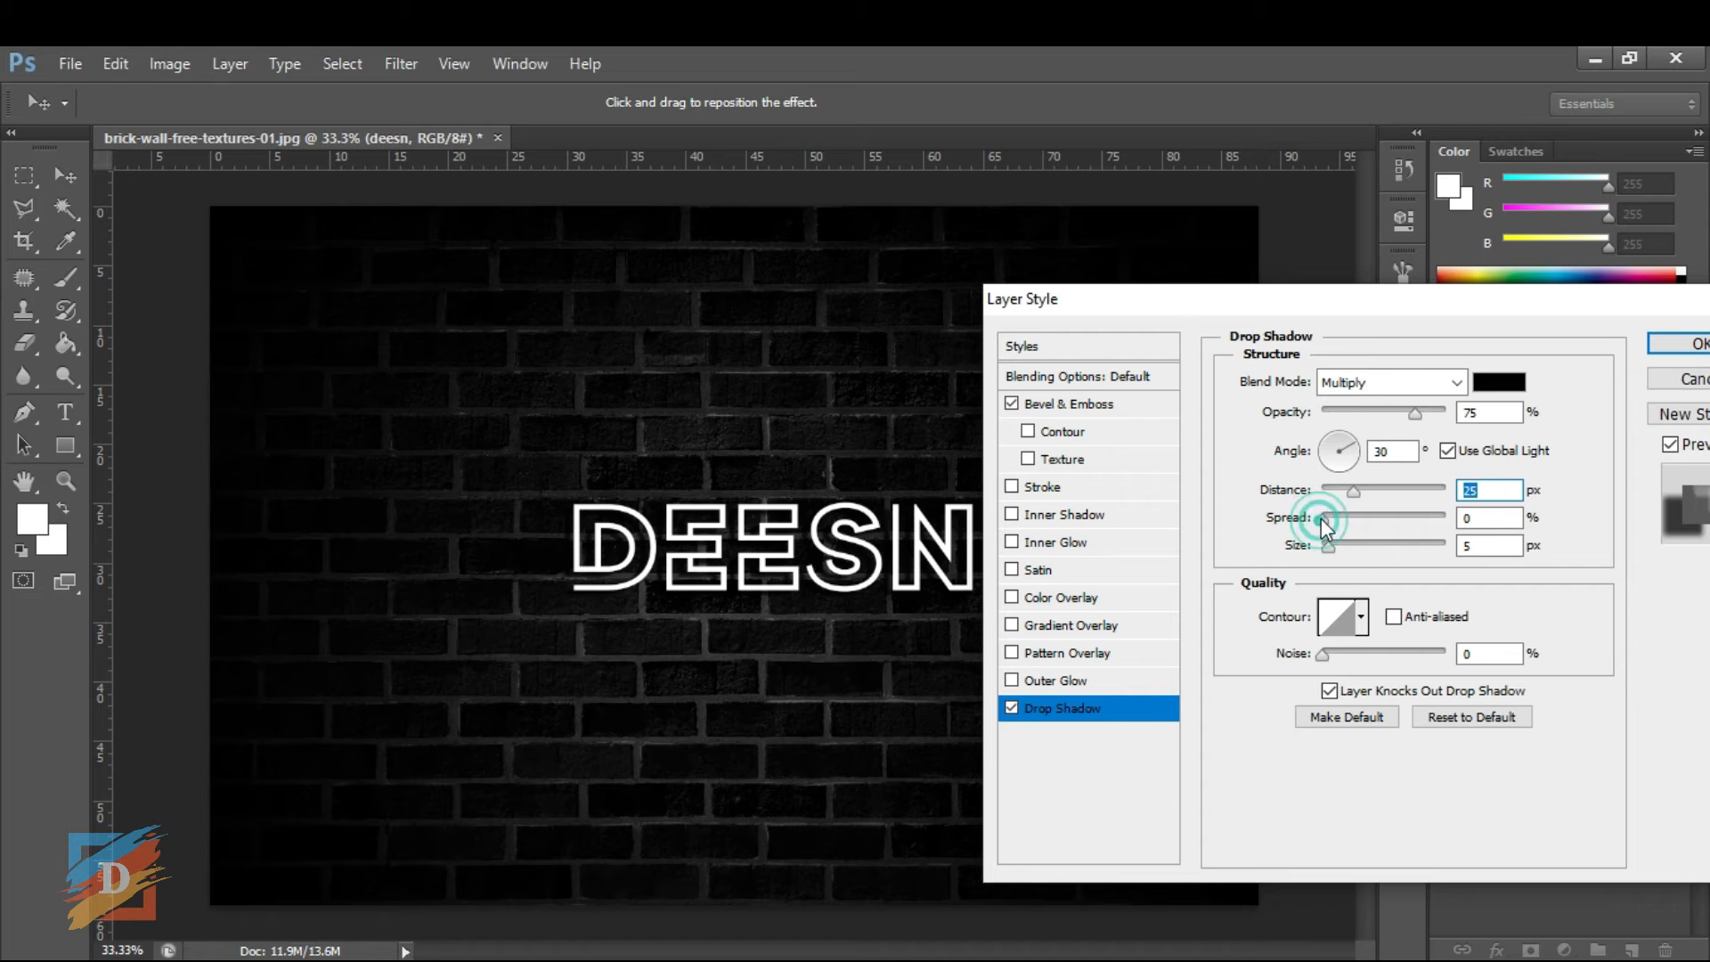
left_click_drag(1348, 518, 1371, 518)
left_click(1374, 545)
left_click_drag(1376, 553, 1349, 548)
left_click_drag(1353, 490, 1387, 520)
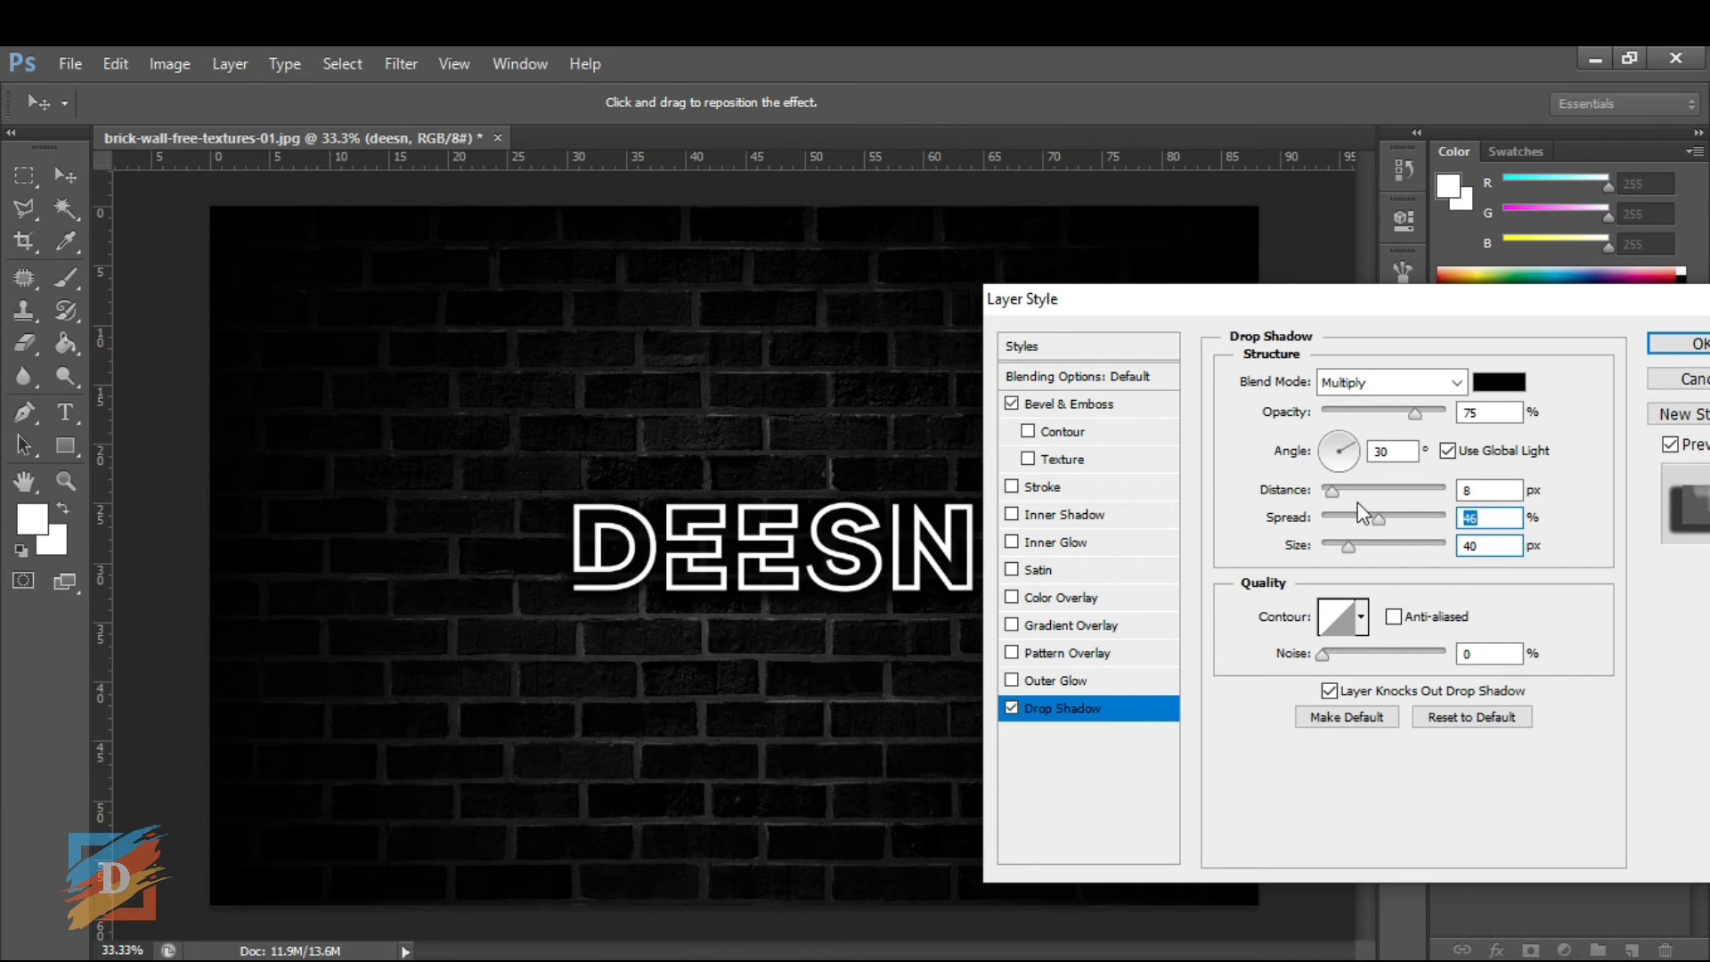
Step: Add an Outer Glow effect to the text and set its glow color to red (f80707)
left_click(1071, 681)
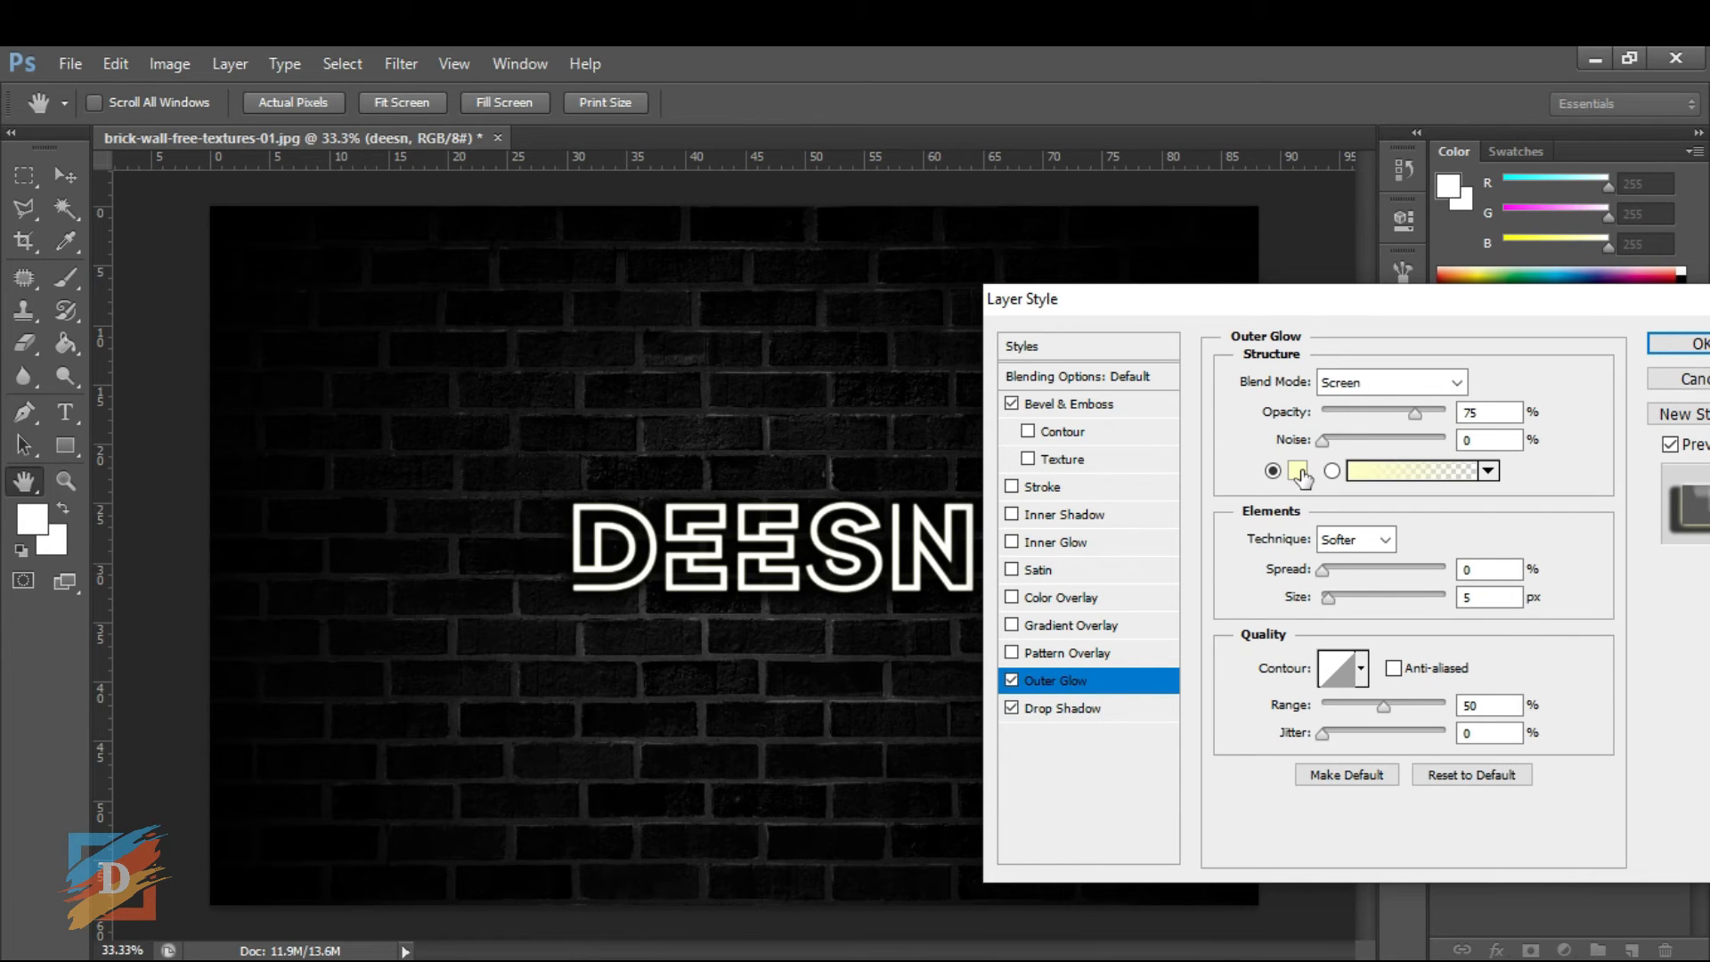
left_click(1298, 473)
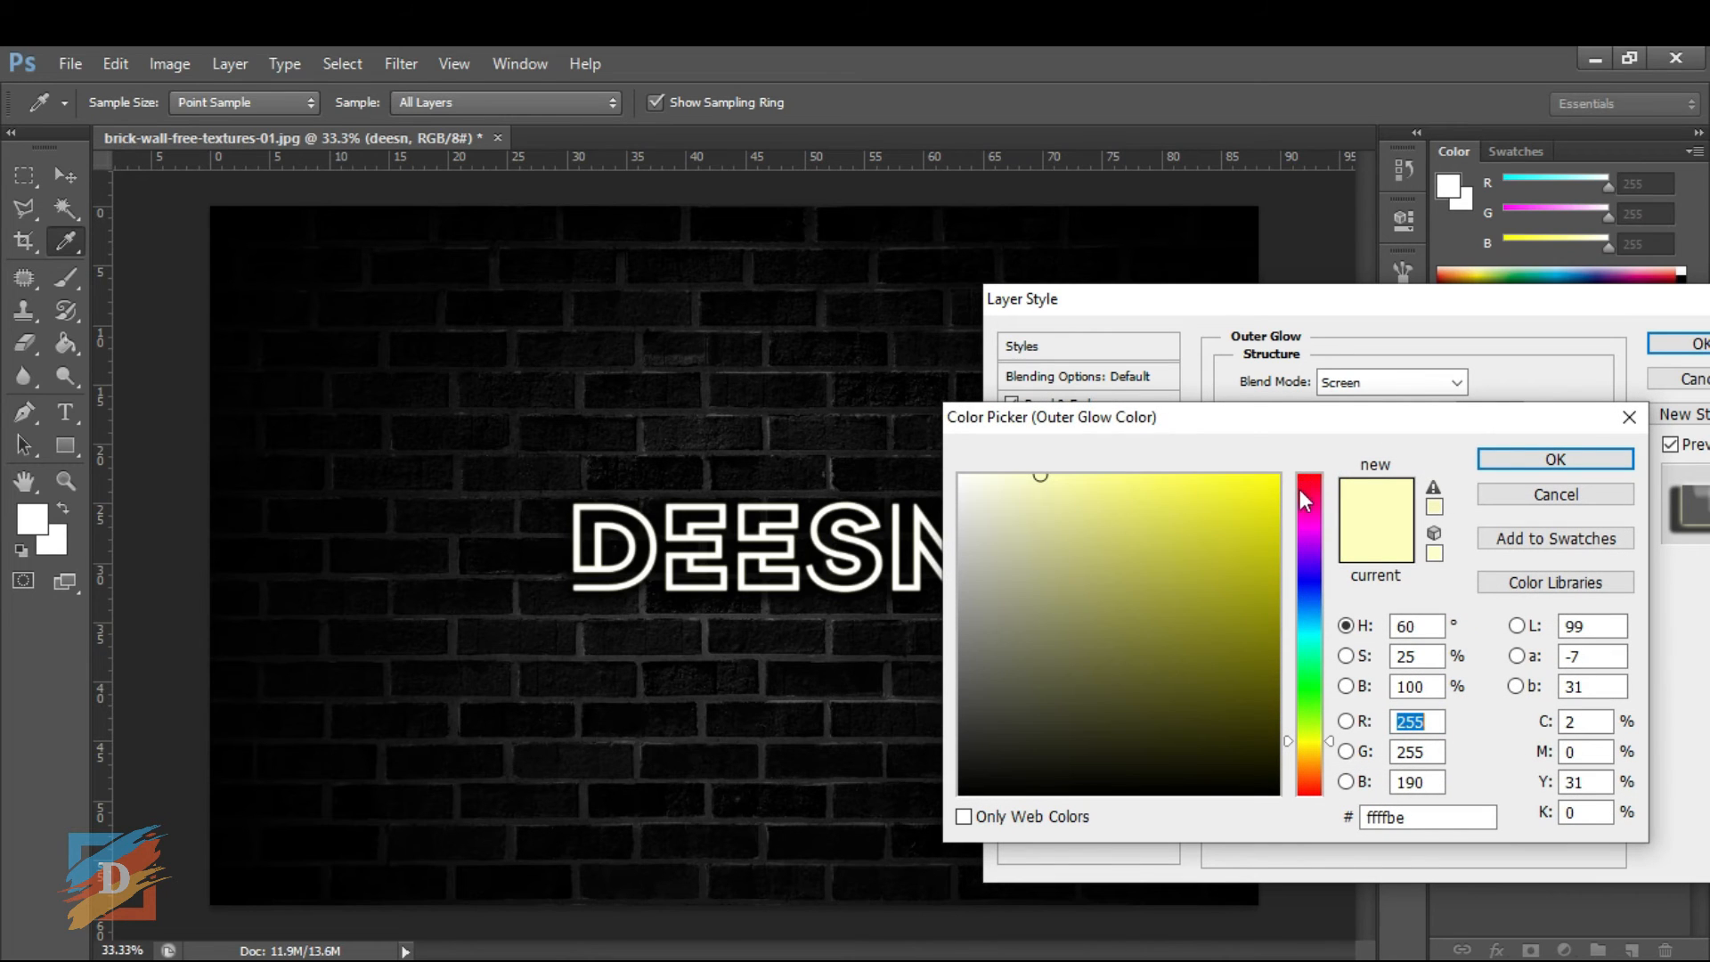
left_click_drag(1312, 790, 1312, 795)
left_click(1243, 569)
left_click_drag(1244, 567, 1271, 483)
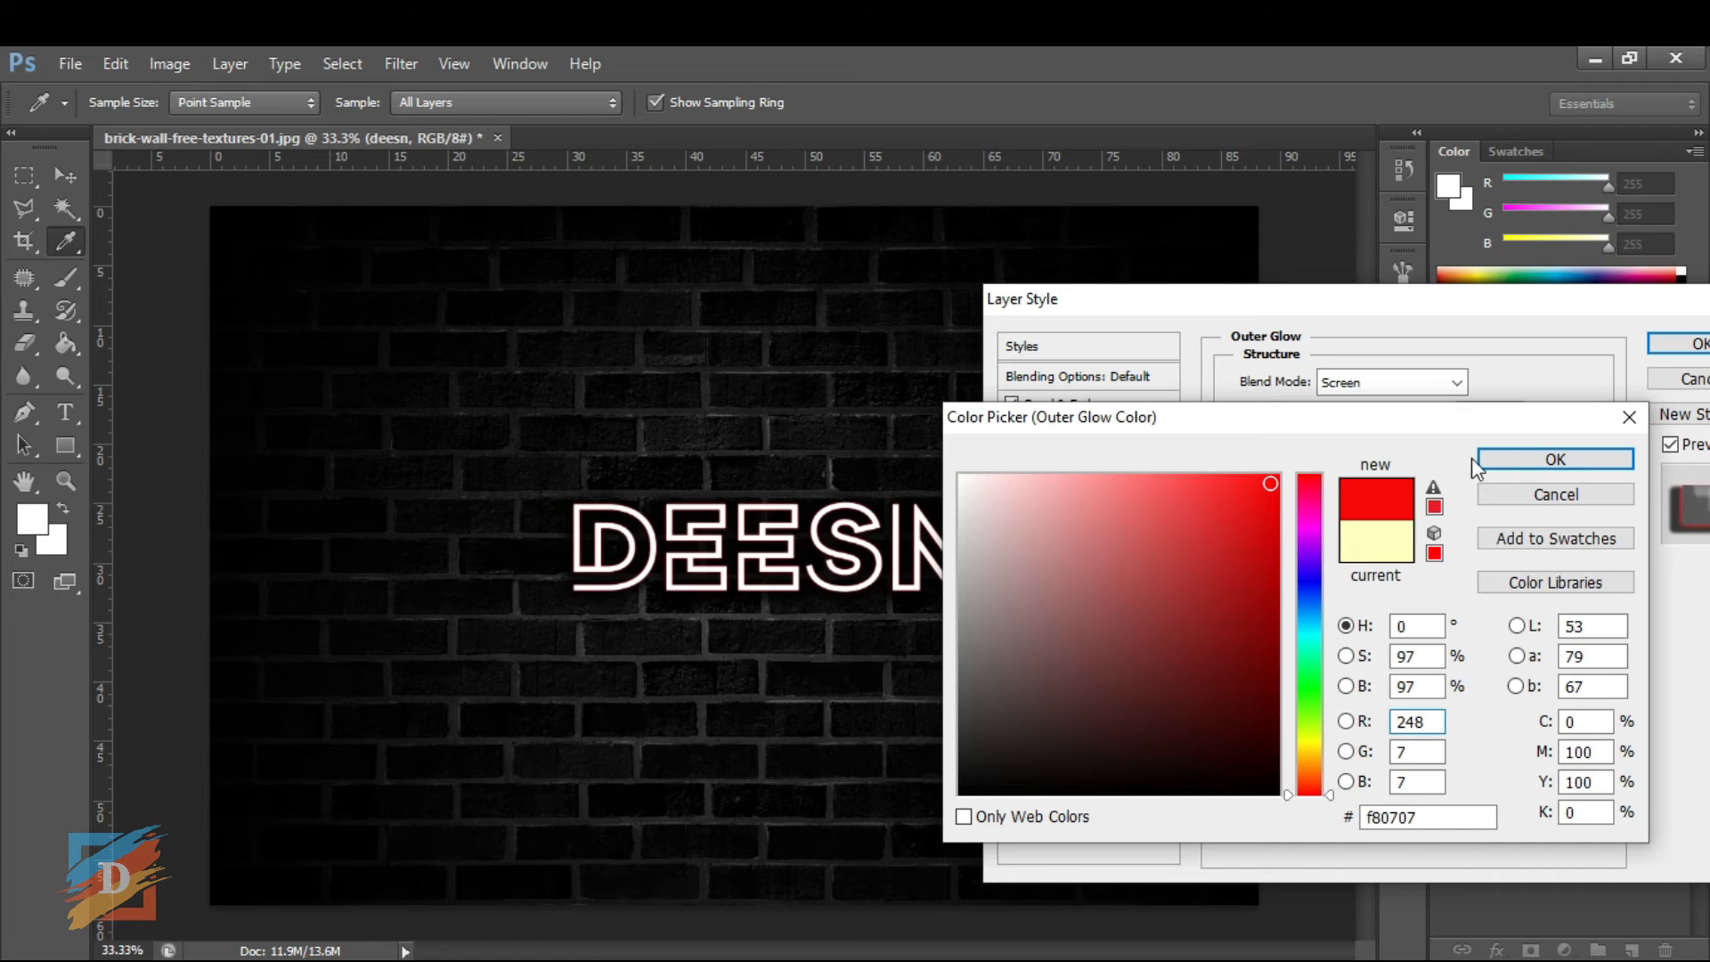
left_click(1530, 458)
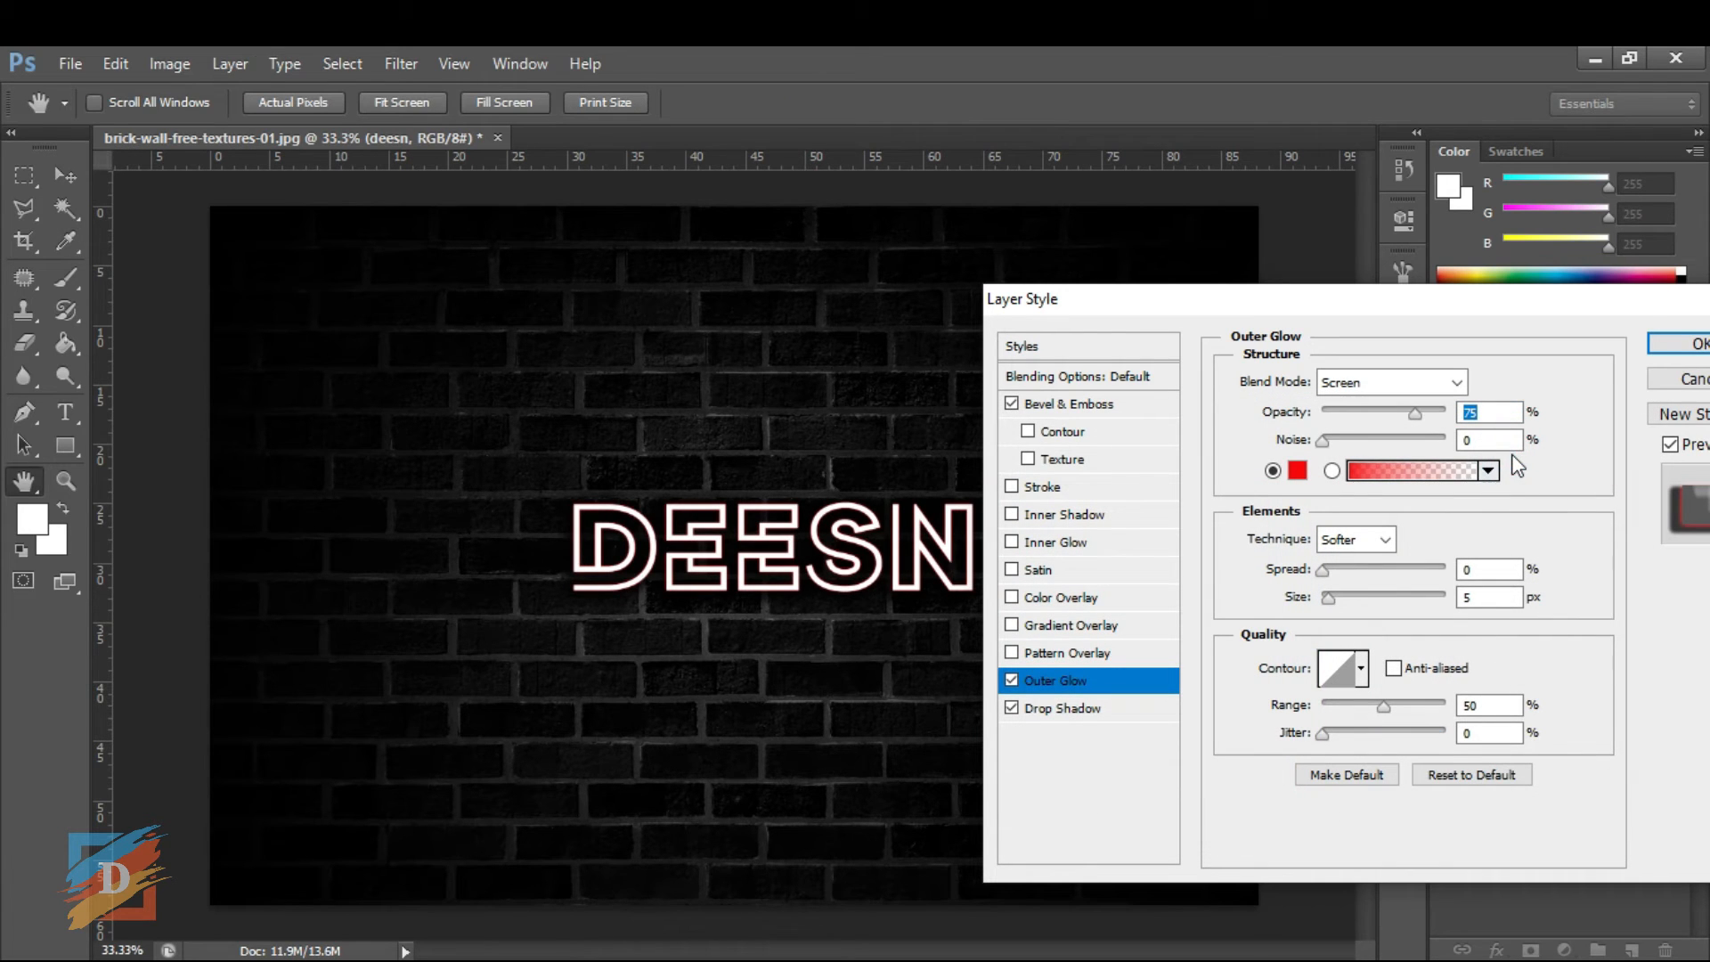
Step: Set the outer glow's opacity to 57%, spread to 20% and size to 35 px, and apply the layer styles
left_click_drag(1320, 569, 1343, 602)
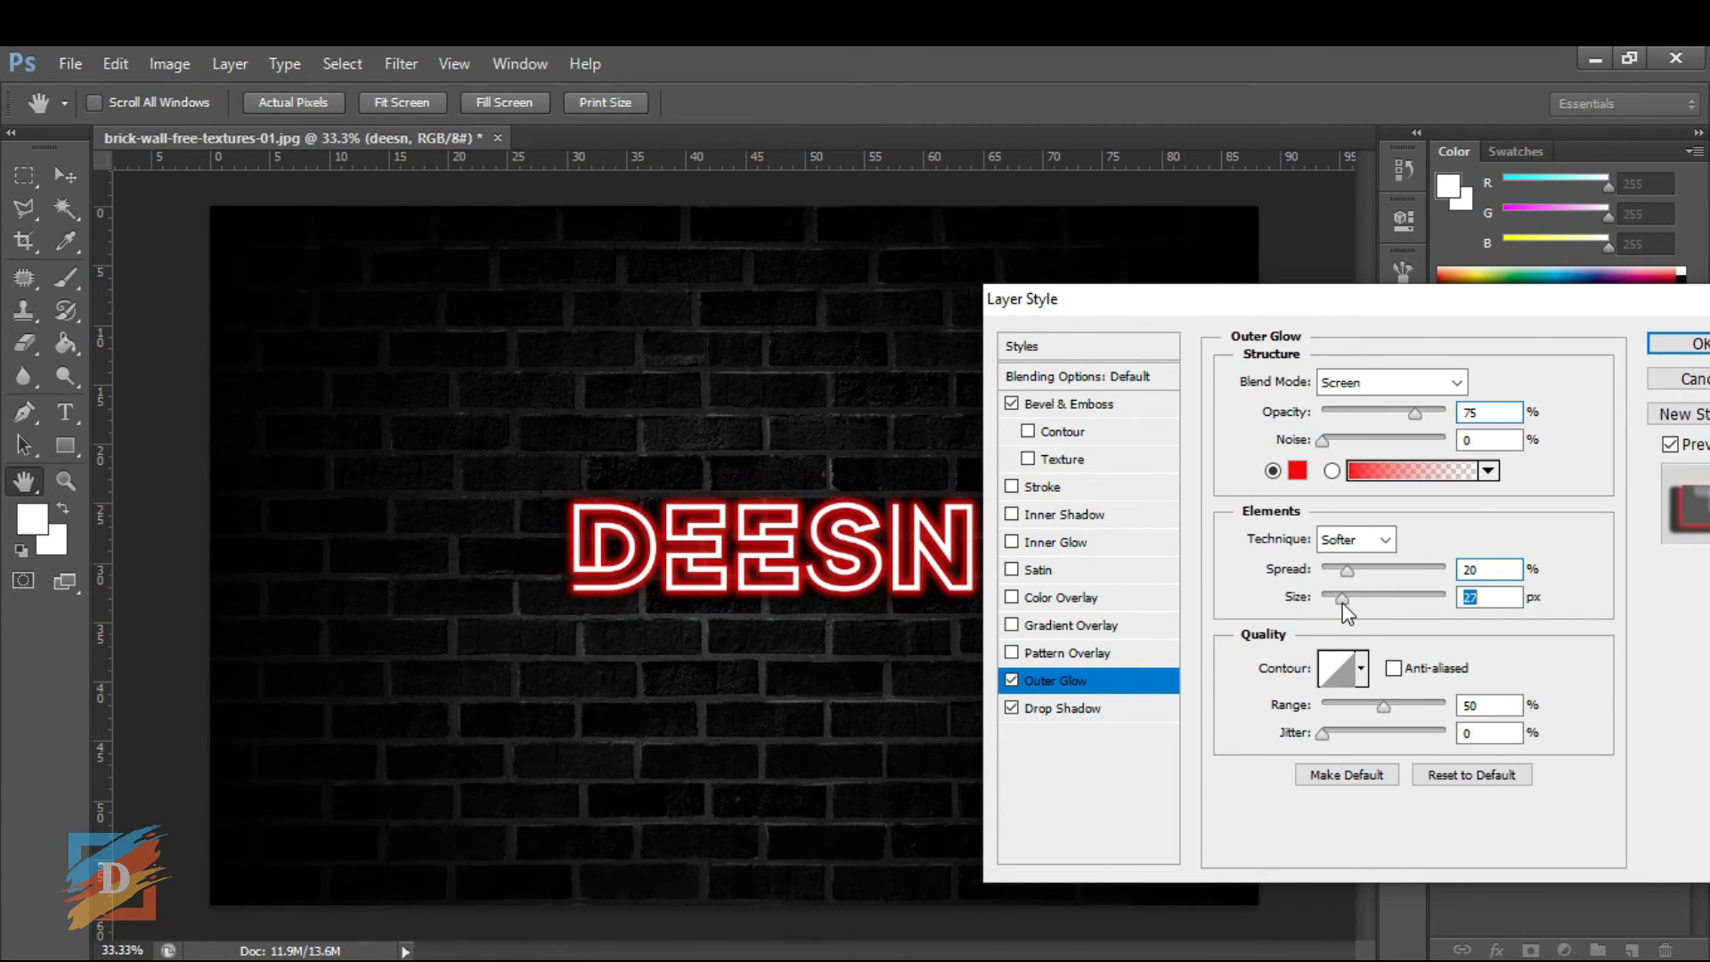
left_click_drag(1417, 415, 1395, 415)
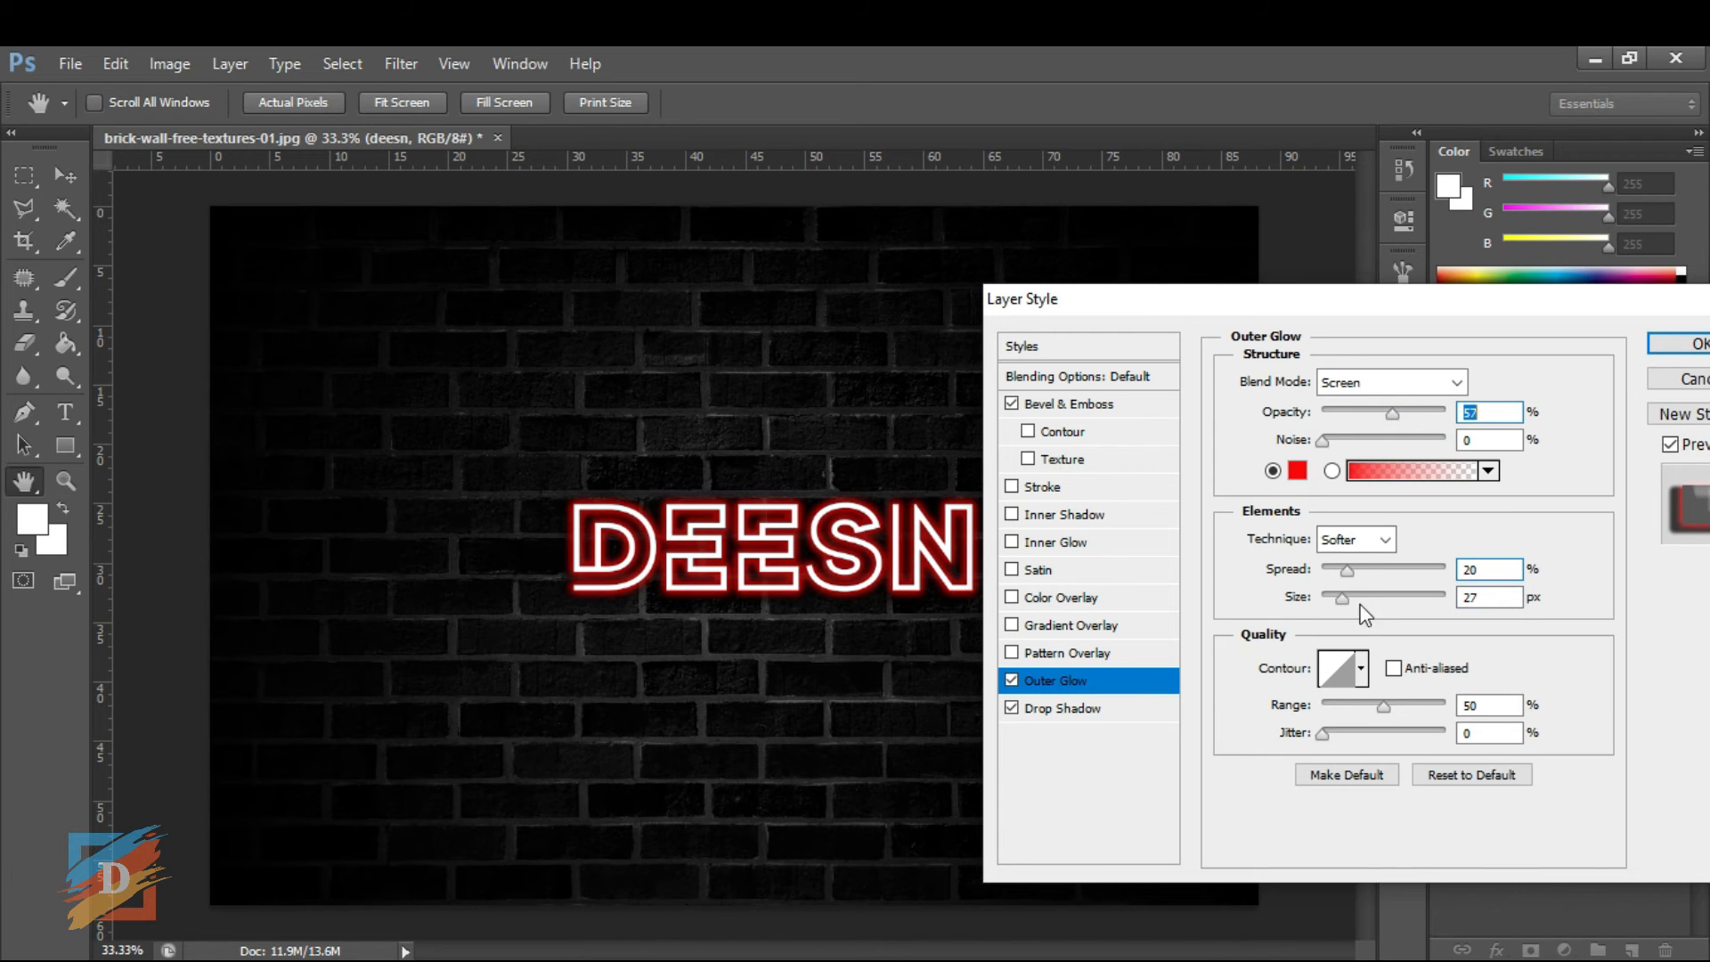
left_click_drag(1344, 601, 1344, 601)
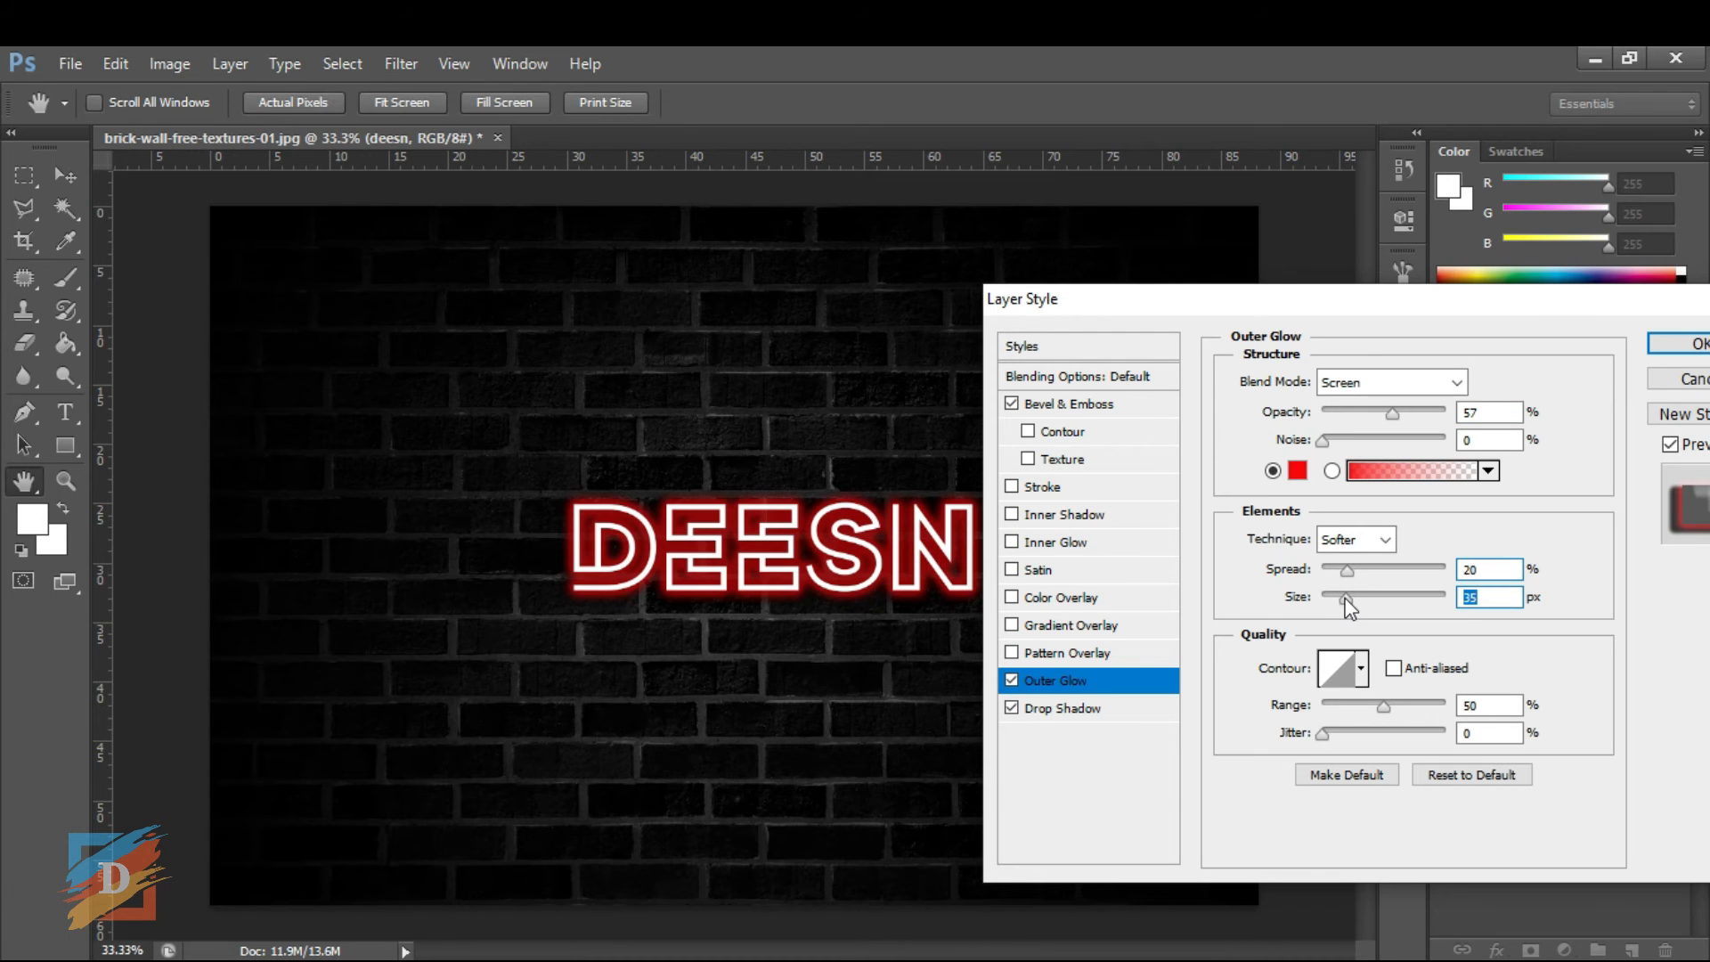
left_click(1686, 345)
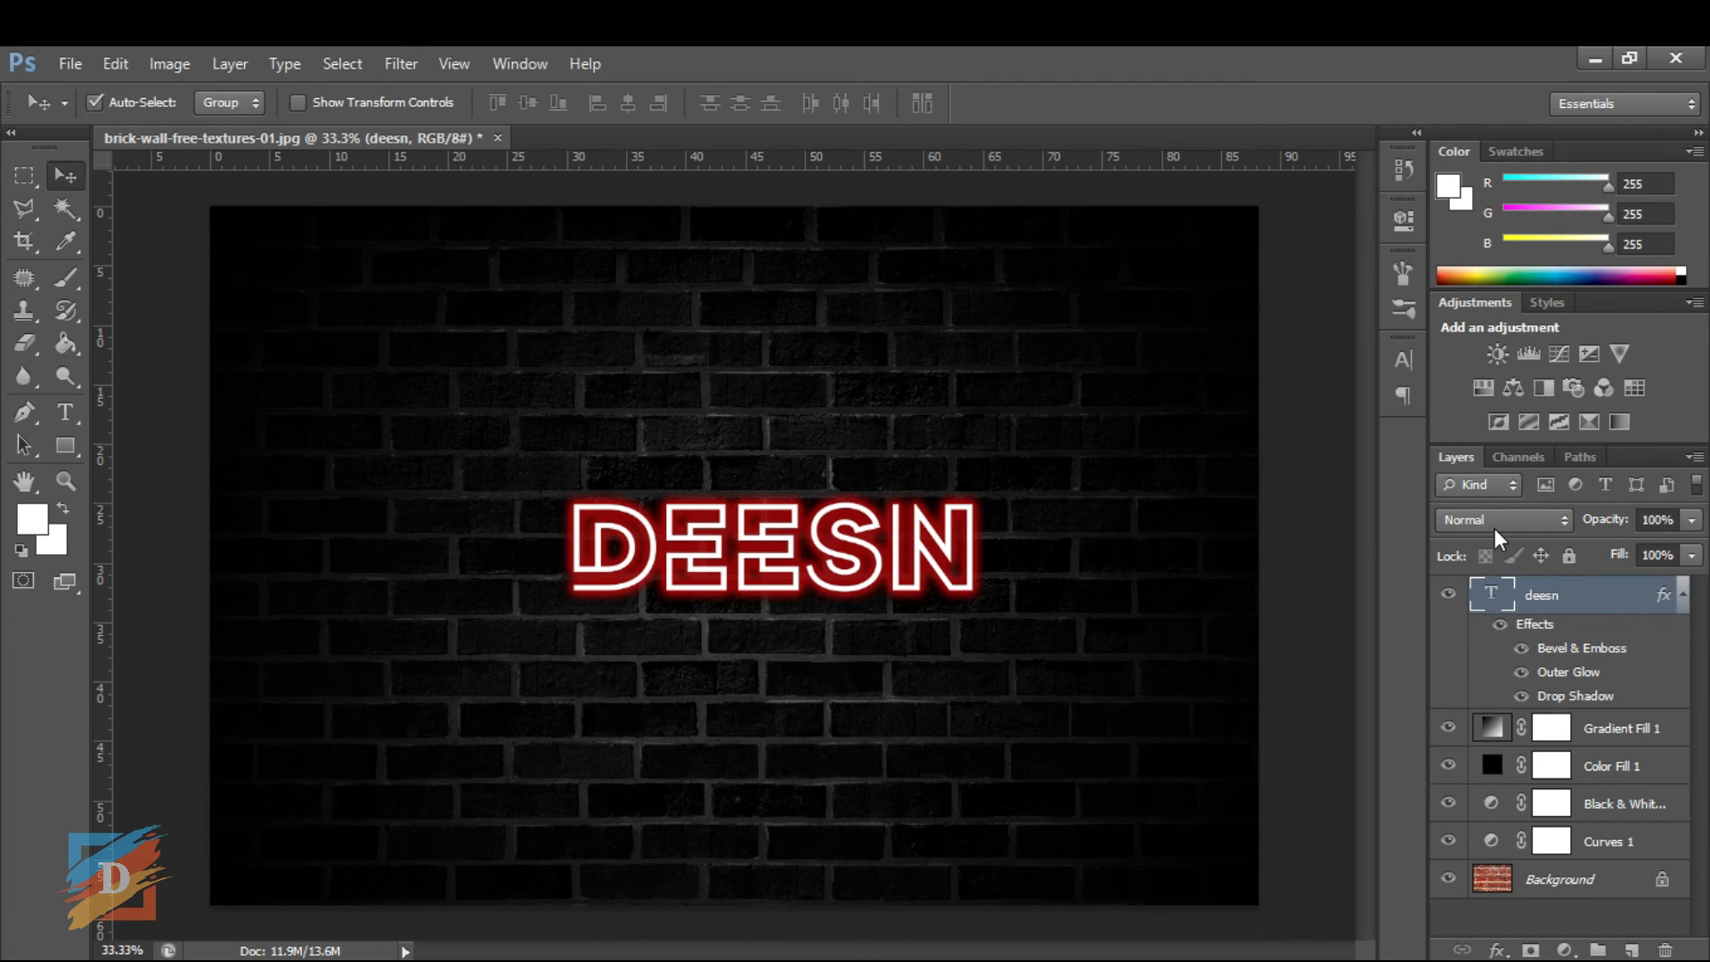
Step: Duplicate the deesn text layer and clear the layer style from the copy
key("ctrl+j")
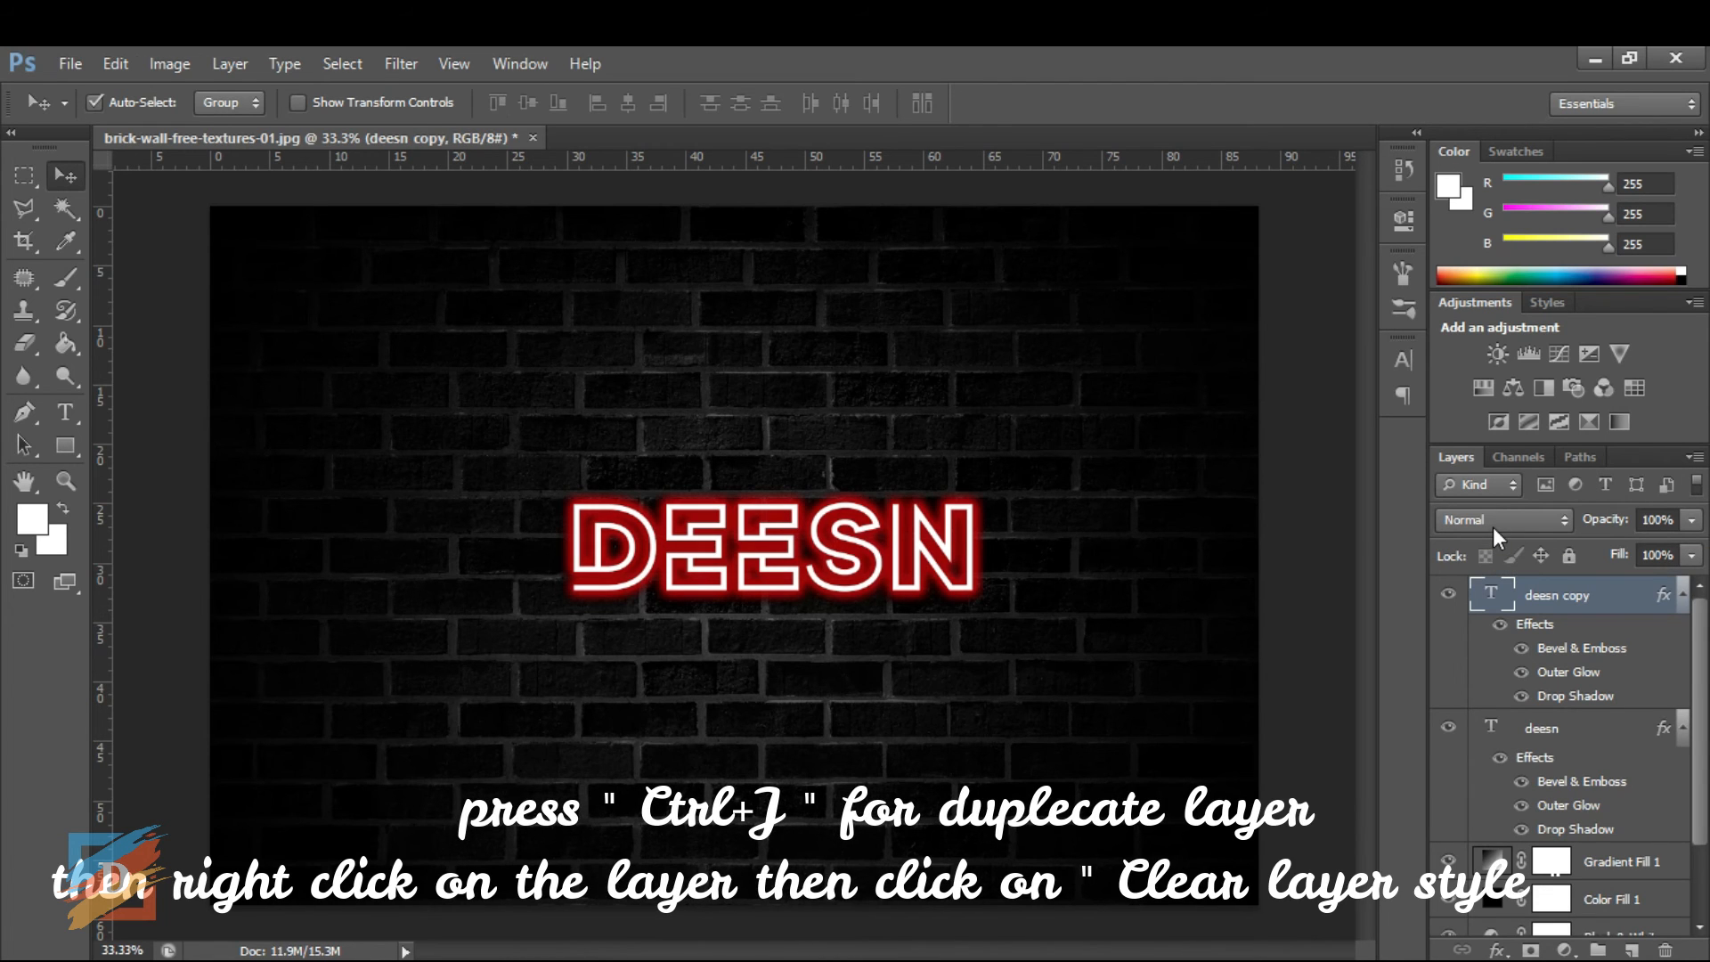
right_click(1562, 602)
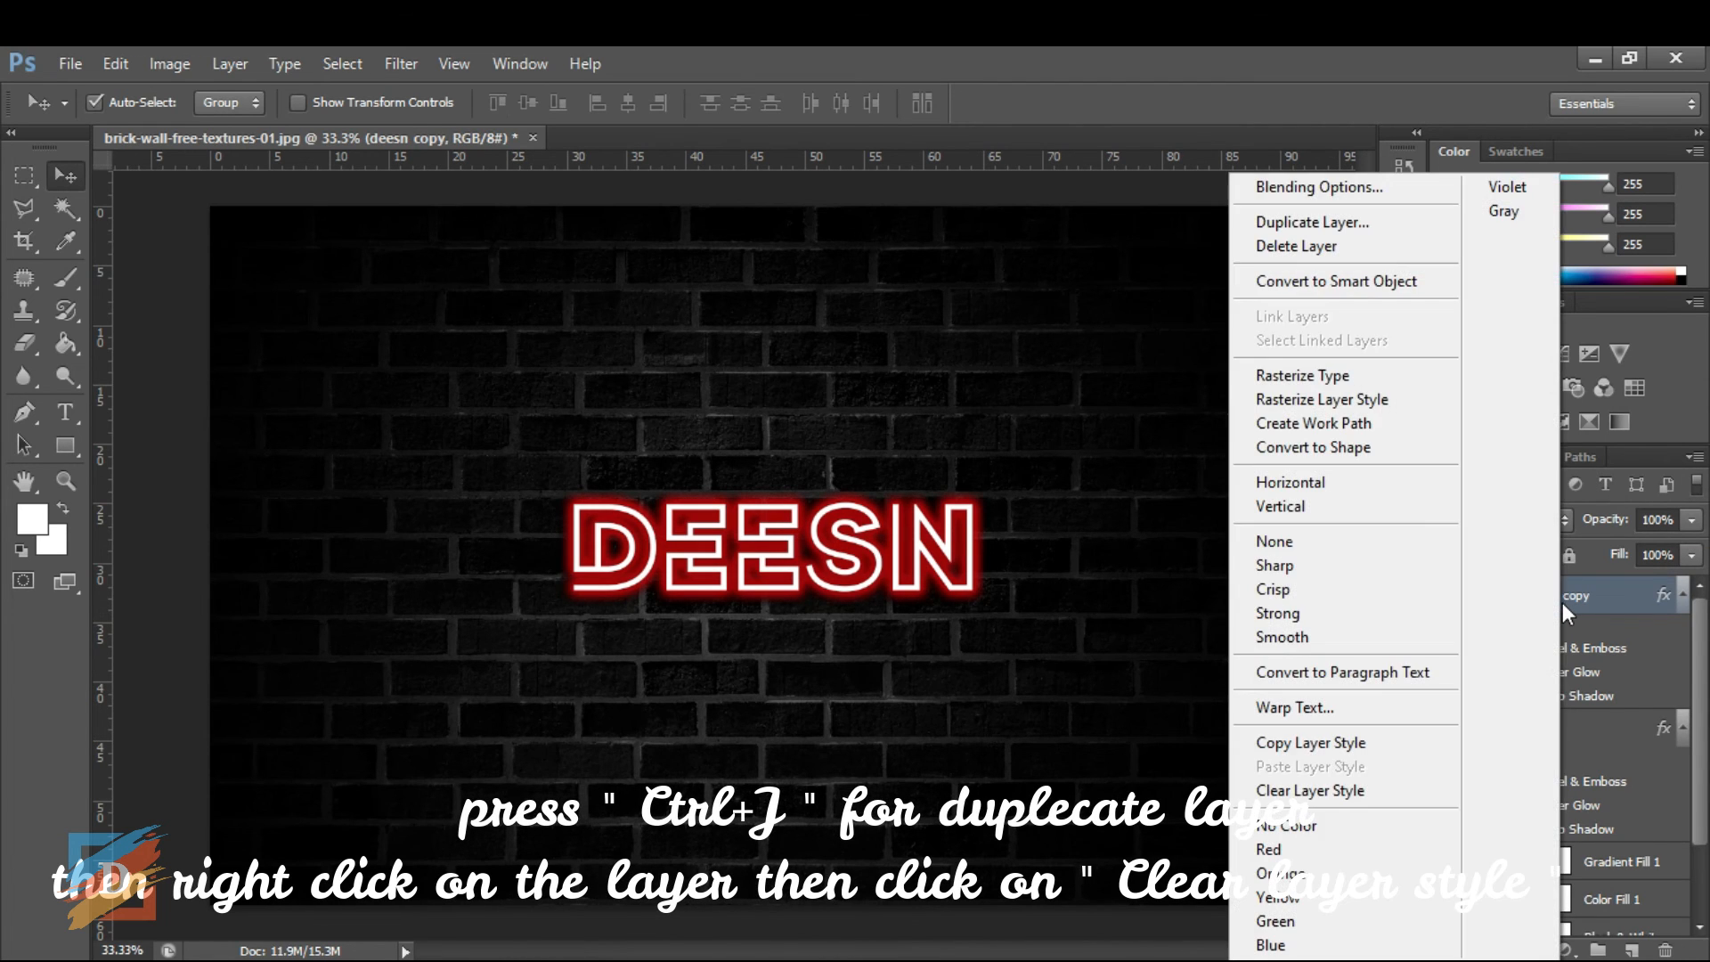
left_click(1323, 795)
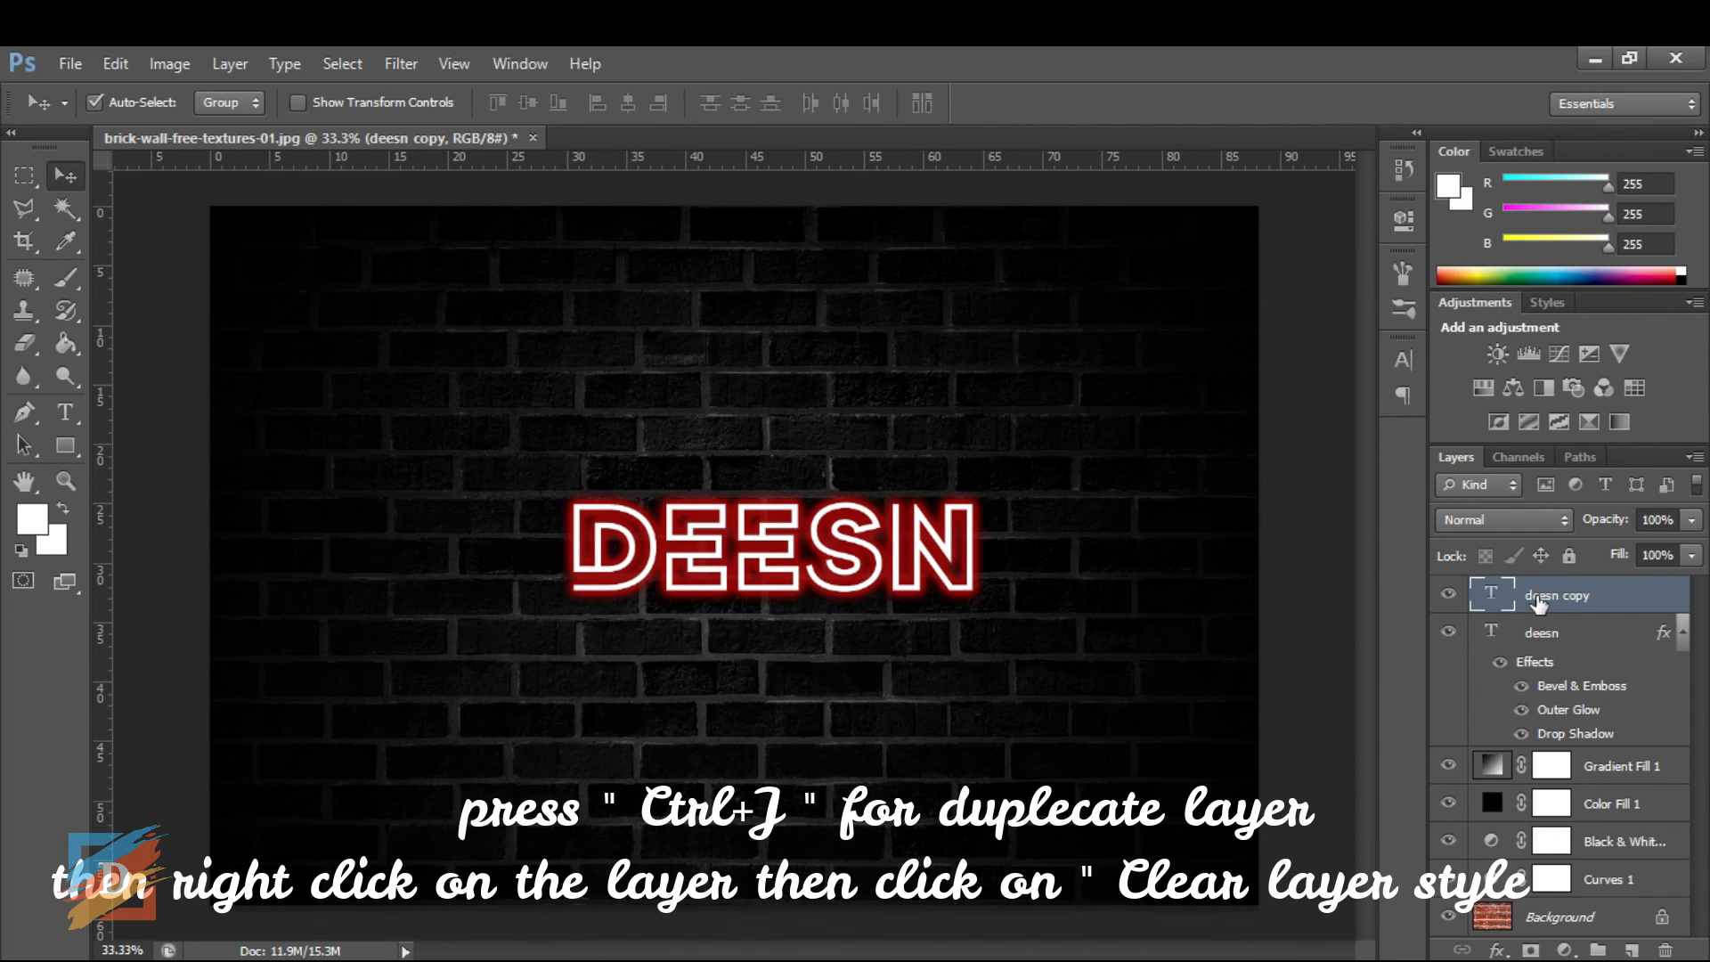
Step: Rasterize the deesn copy layer and apply a Gaussian Blur with a radius of about 180 pixels
left_click(397, 62)
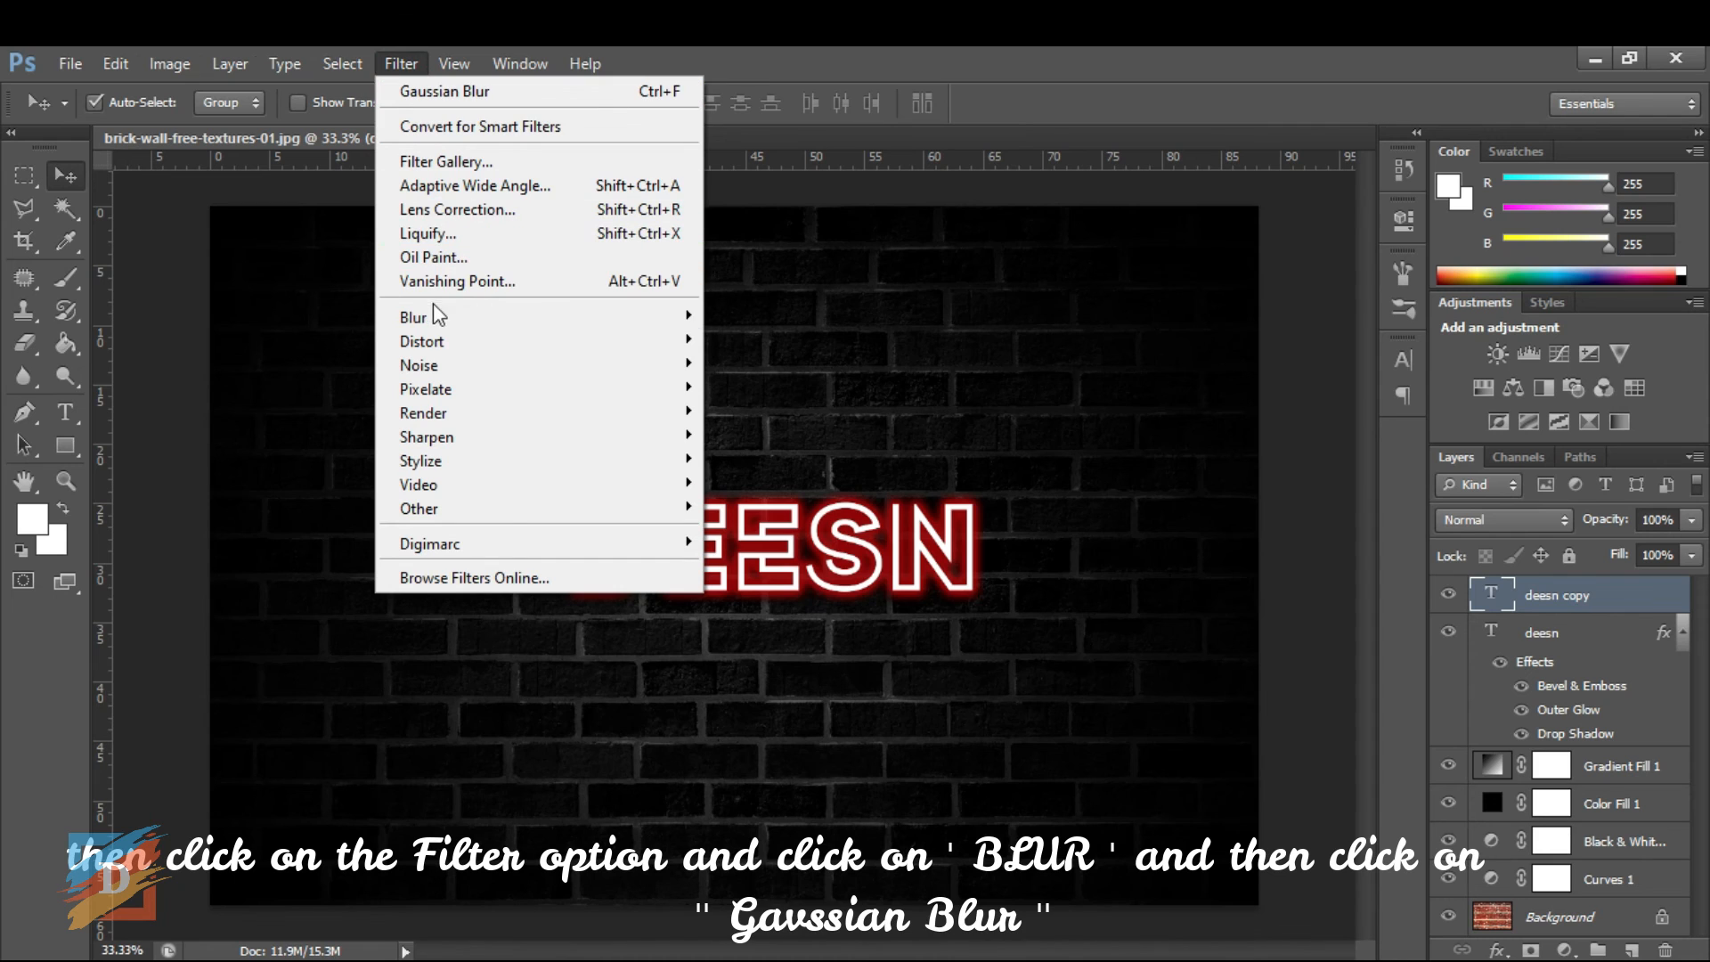
mouse_move(439, 314)
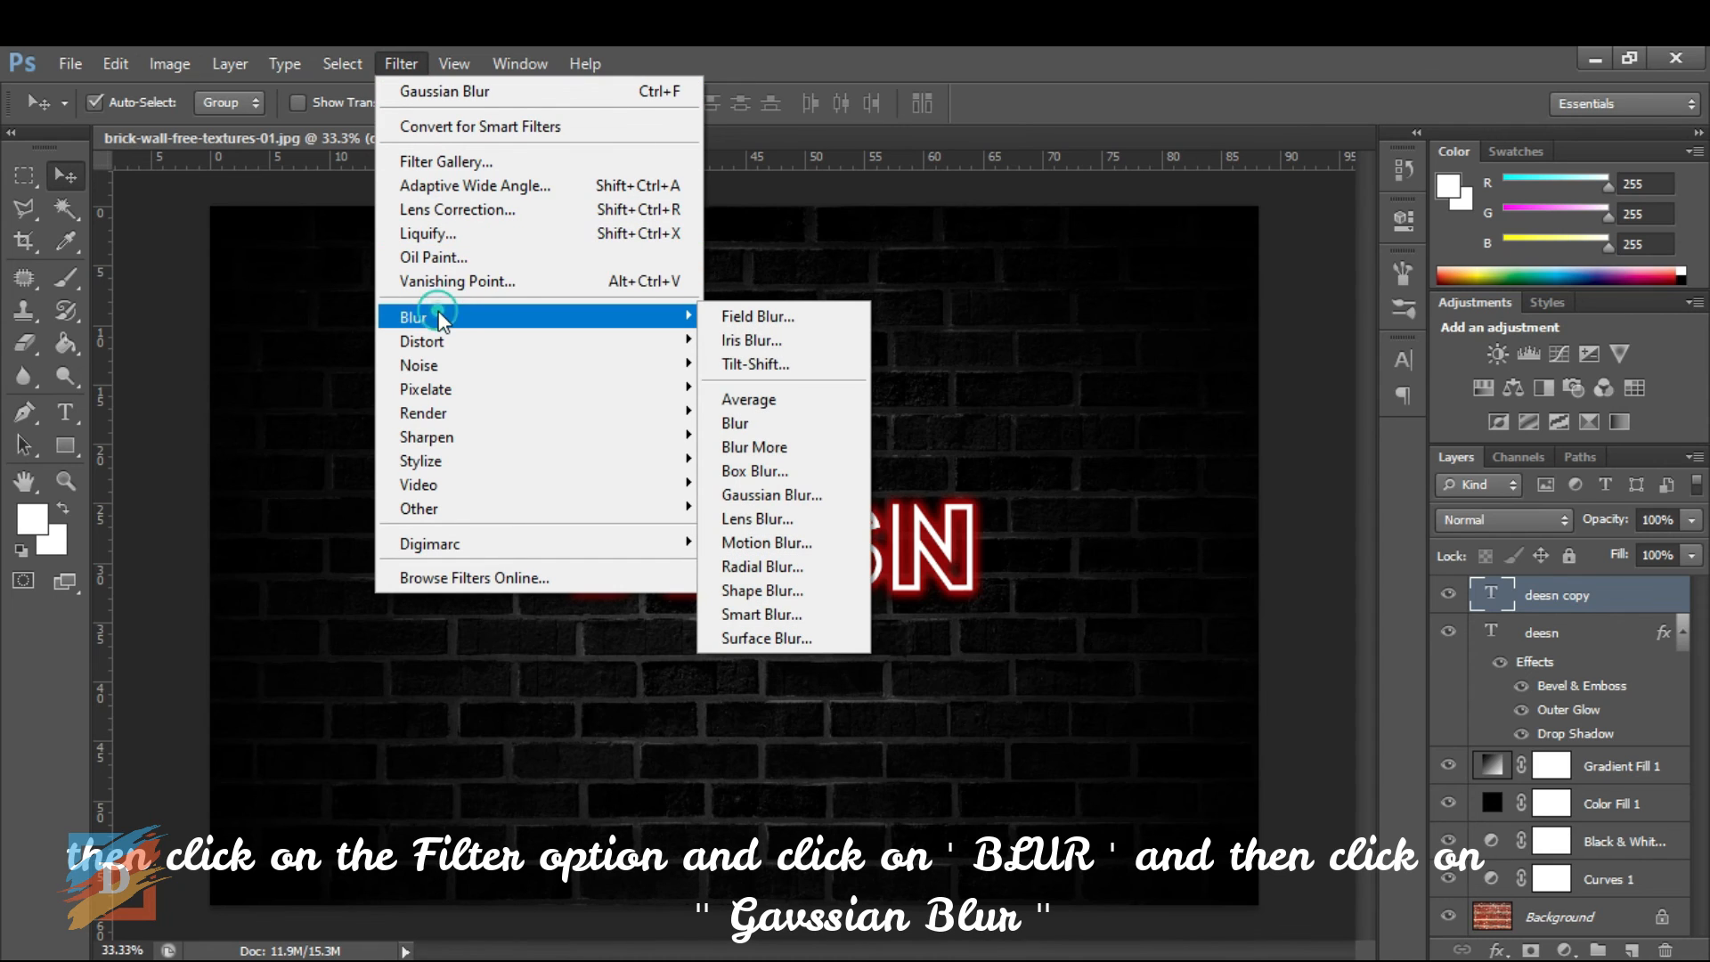
left_click(789, 494)
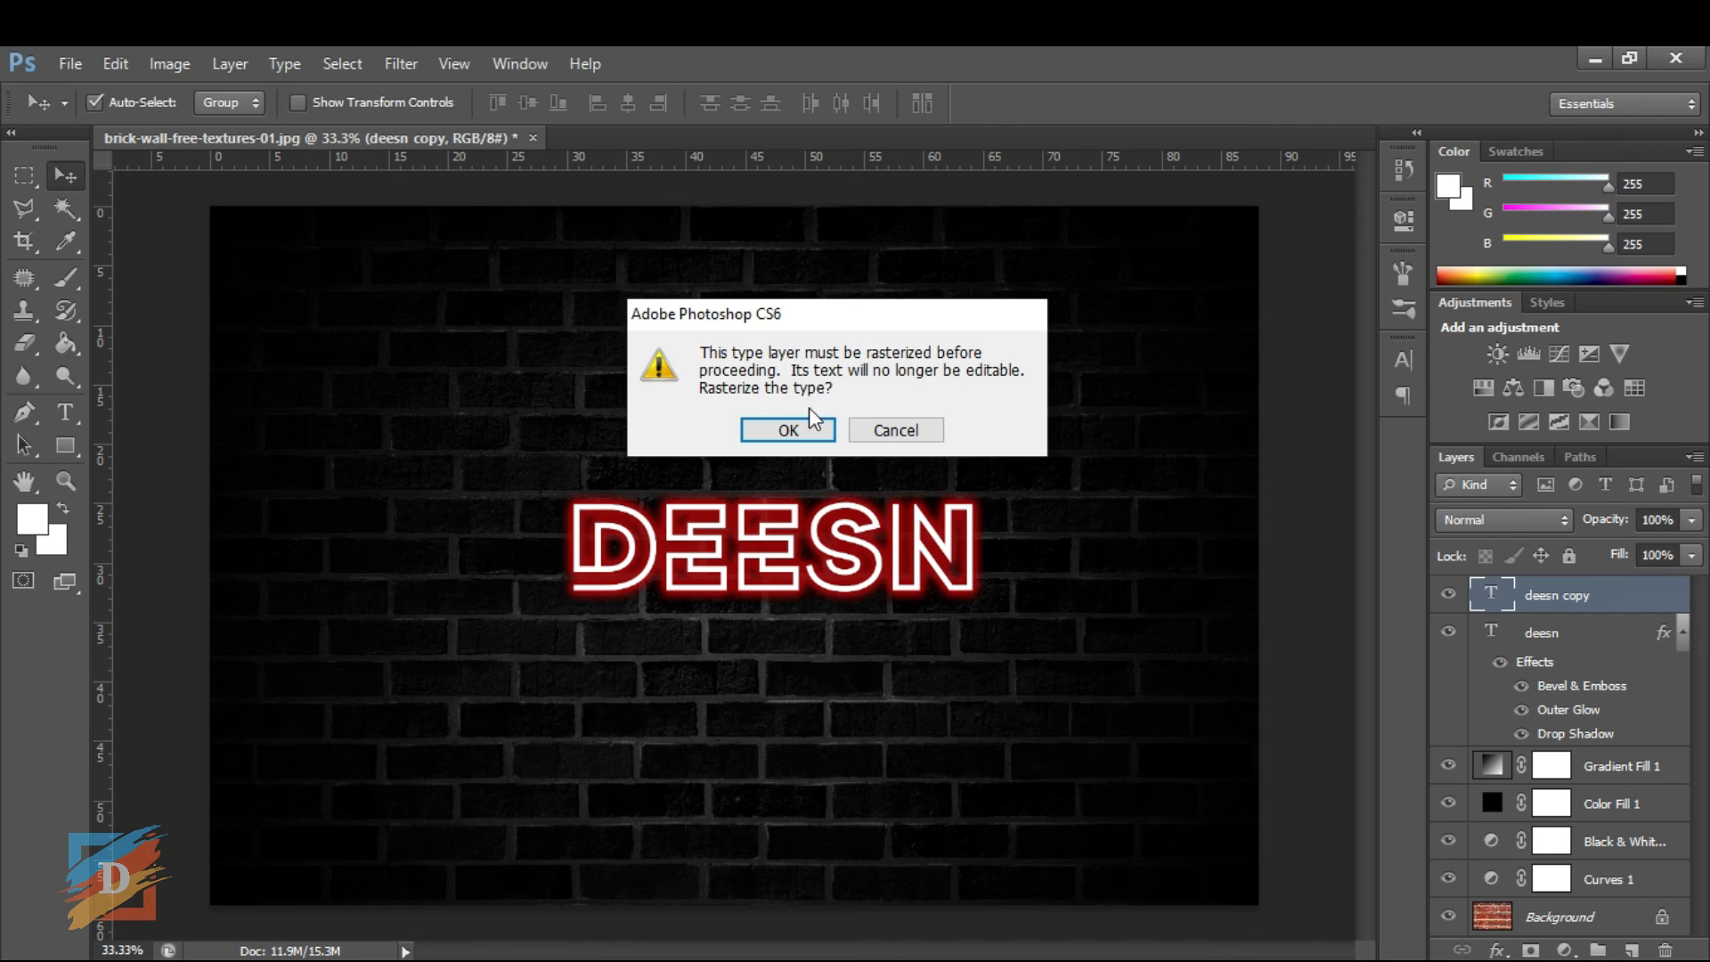
left_click(782, 429)
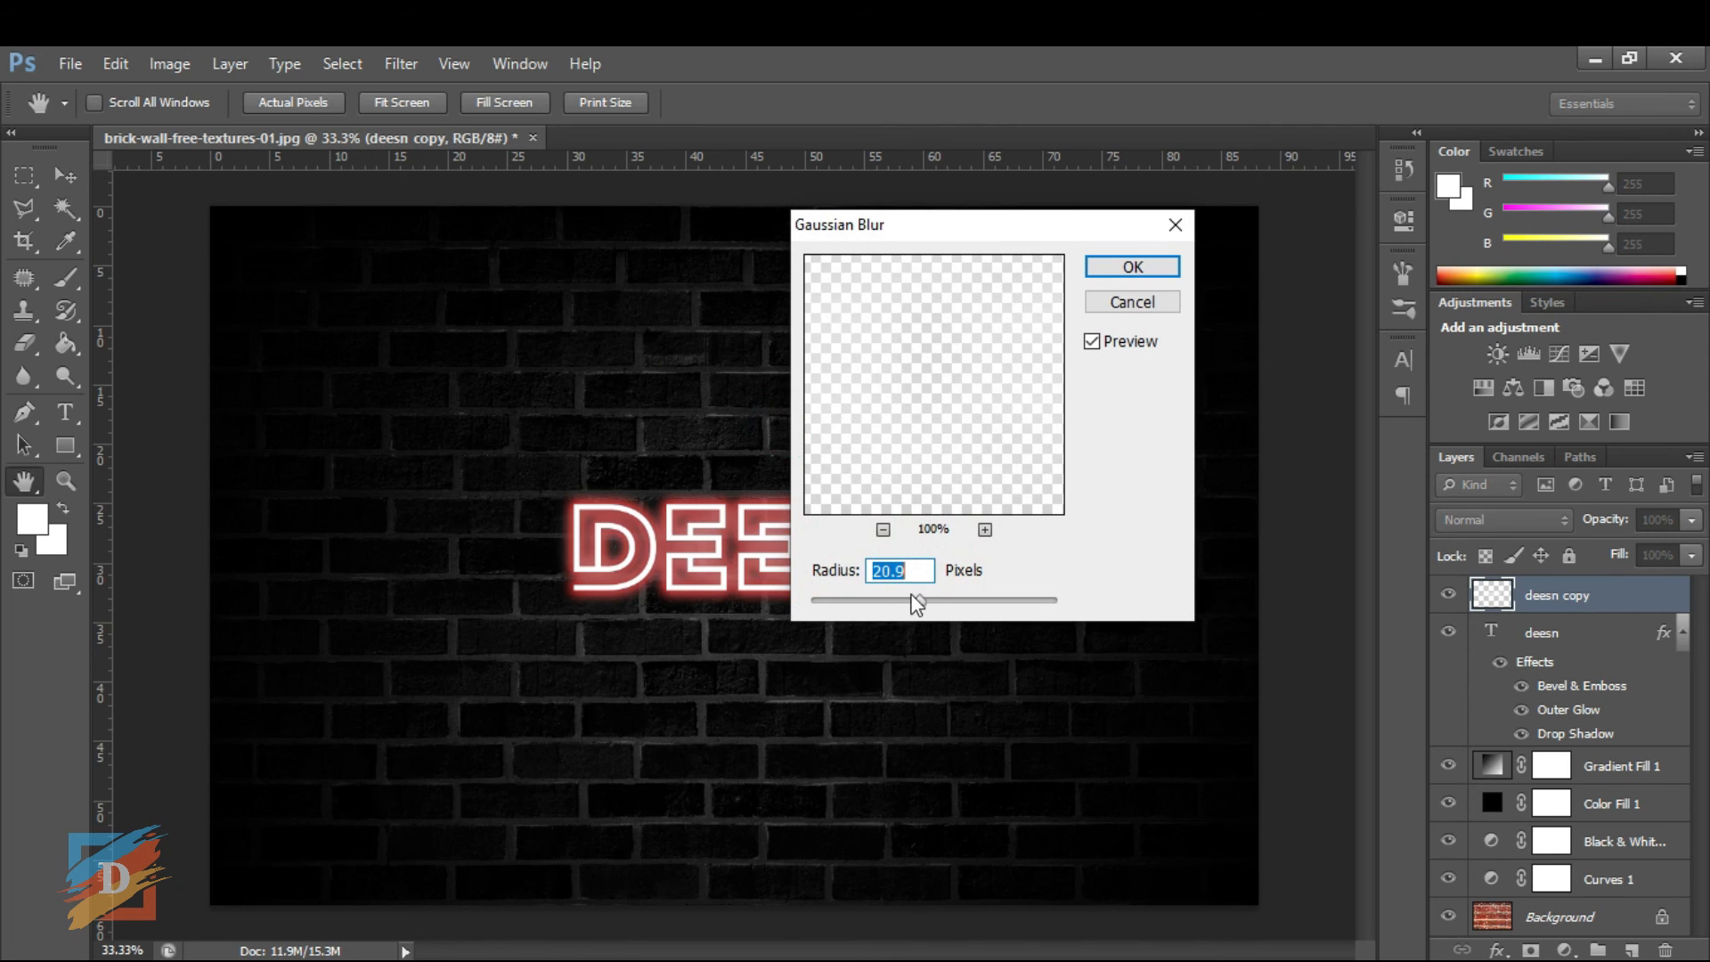
left_click_drag(921, 602, 1003, 606)
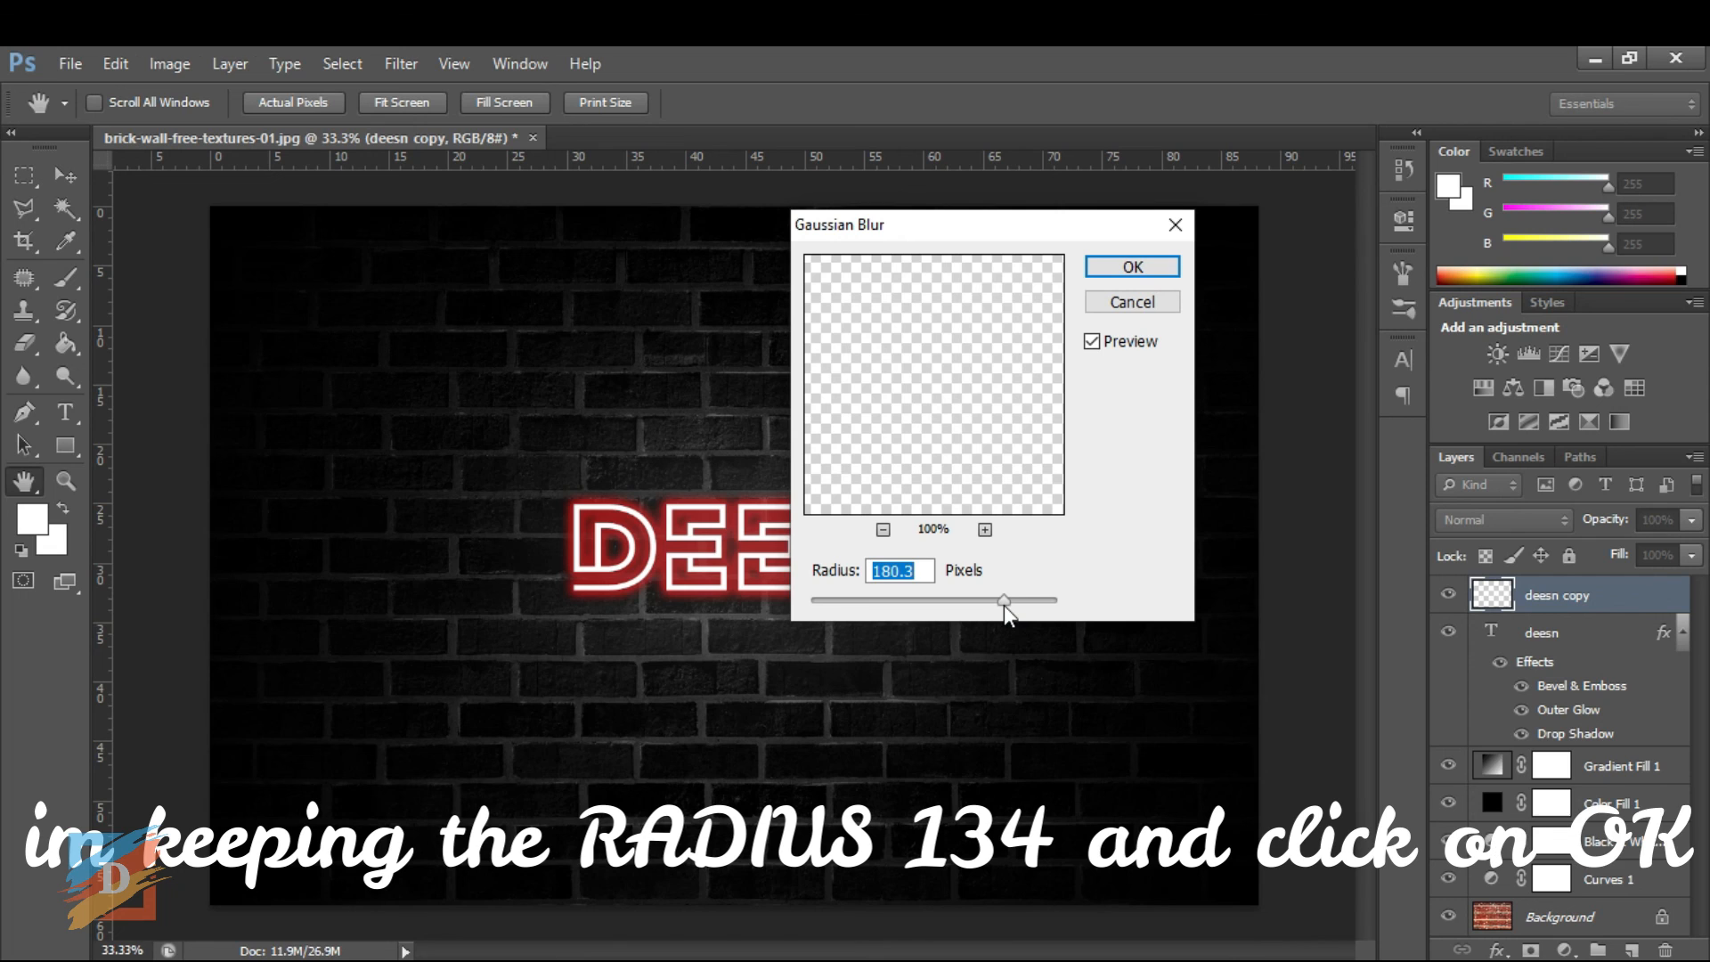
left_click(1004, 604)
left_click(1132, 266)
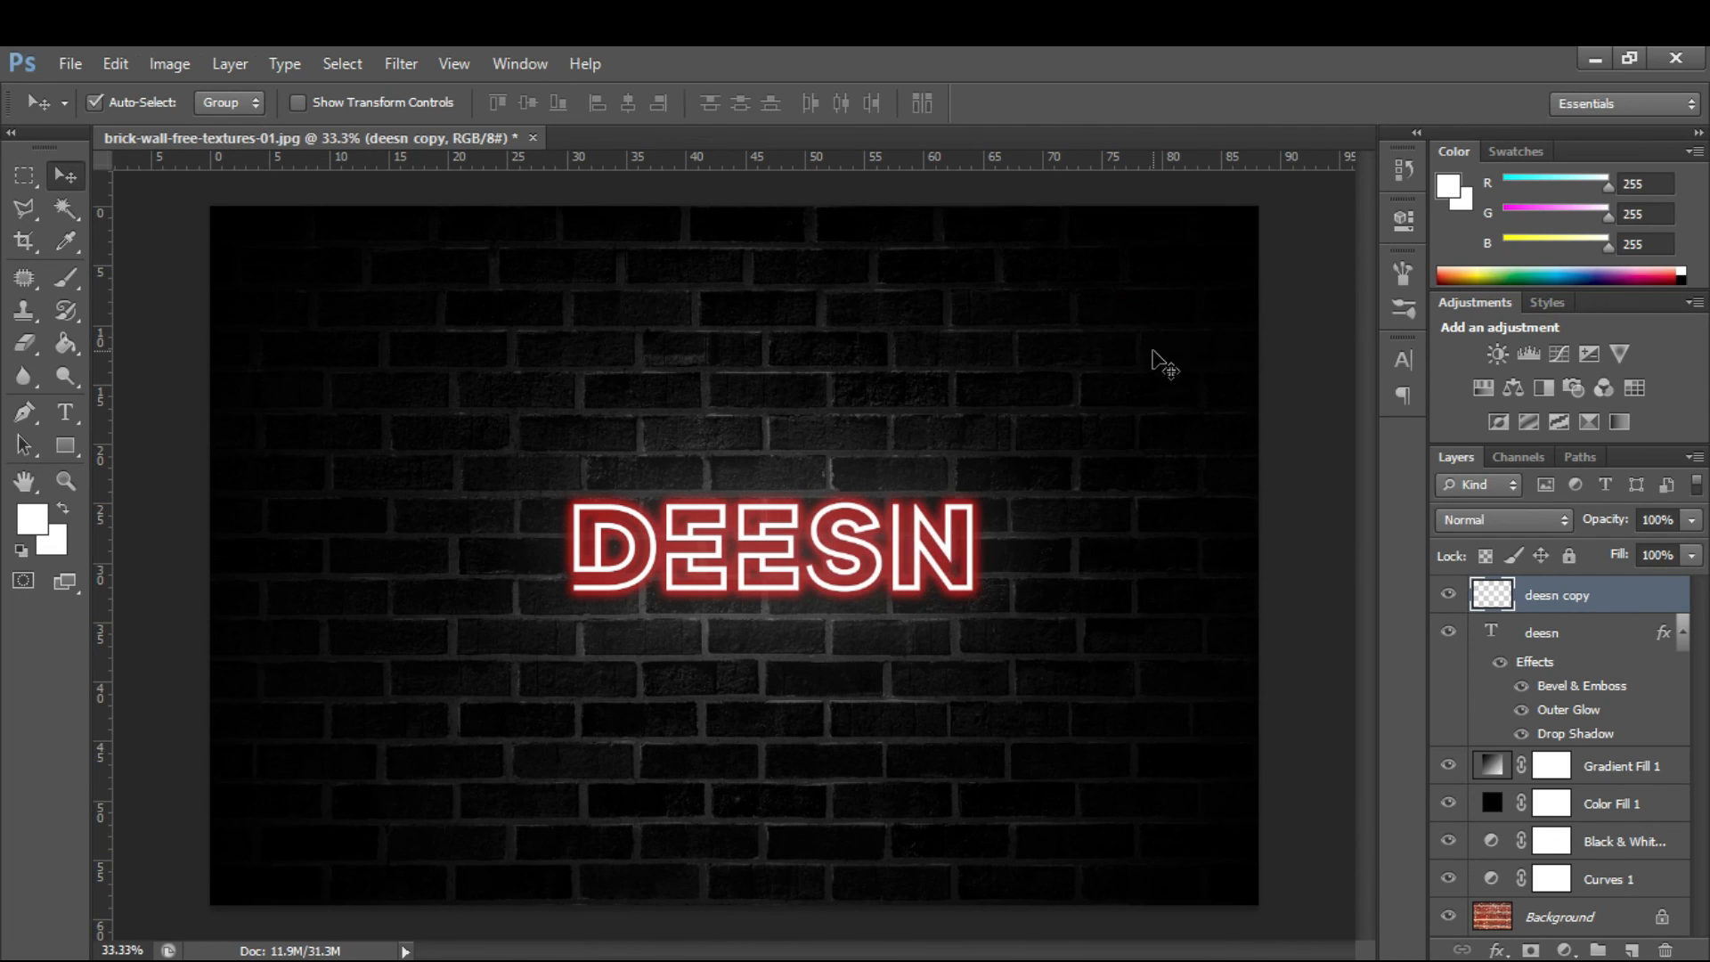